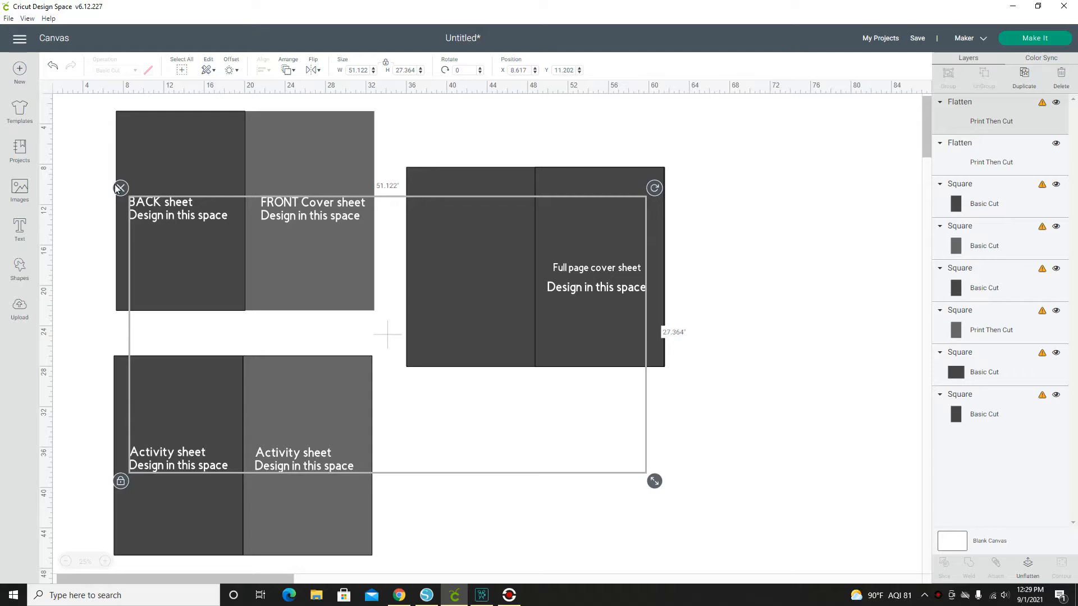
click(121, 188)
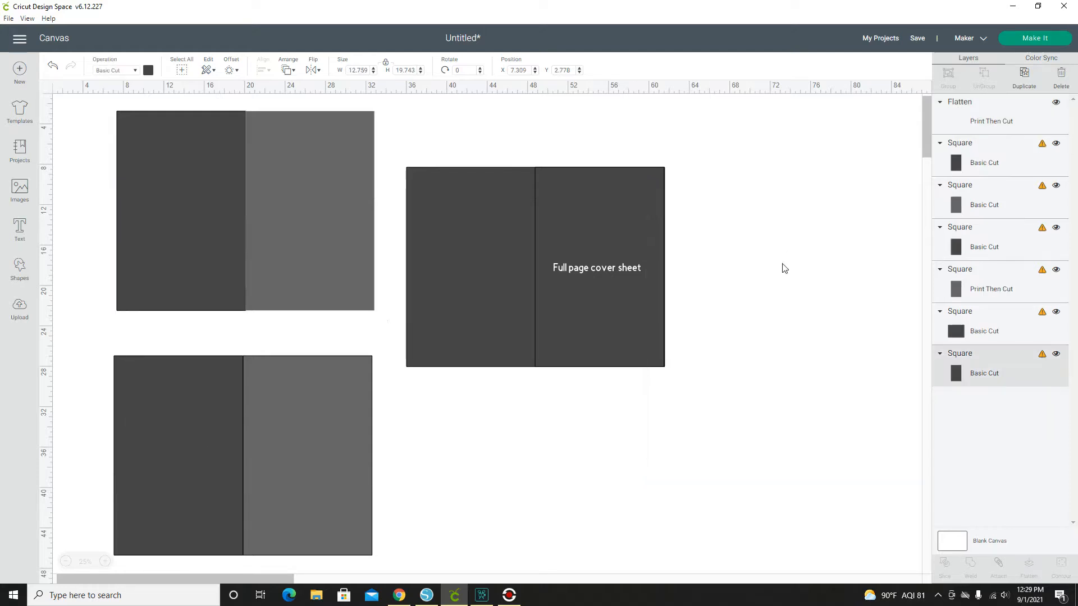
click(763, 268)
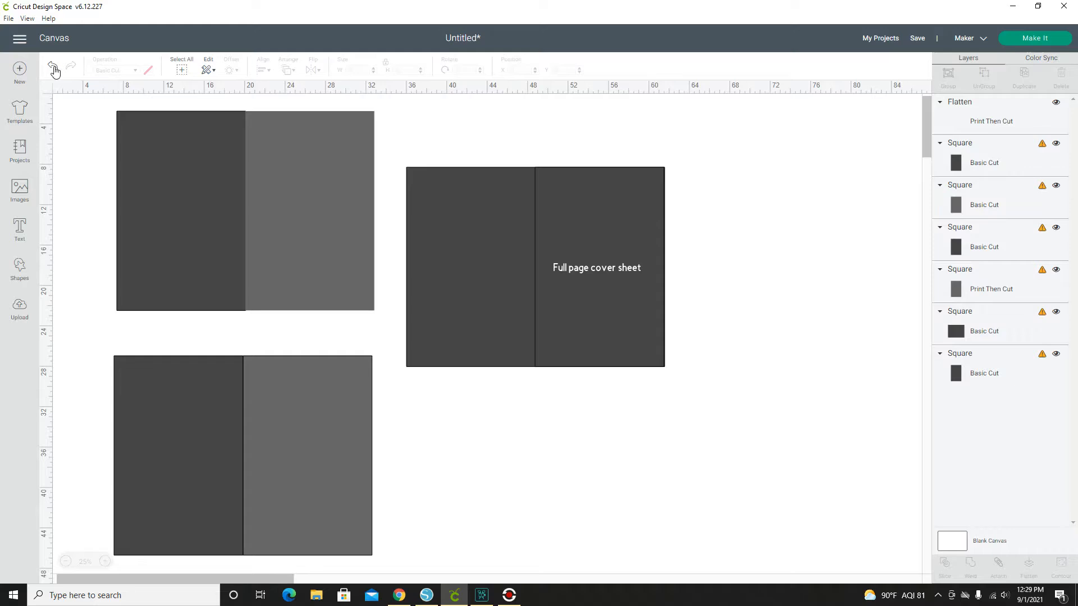
click(54, 68)
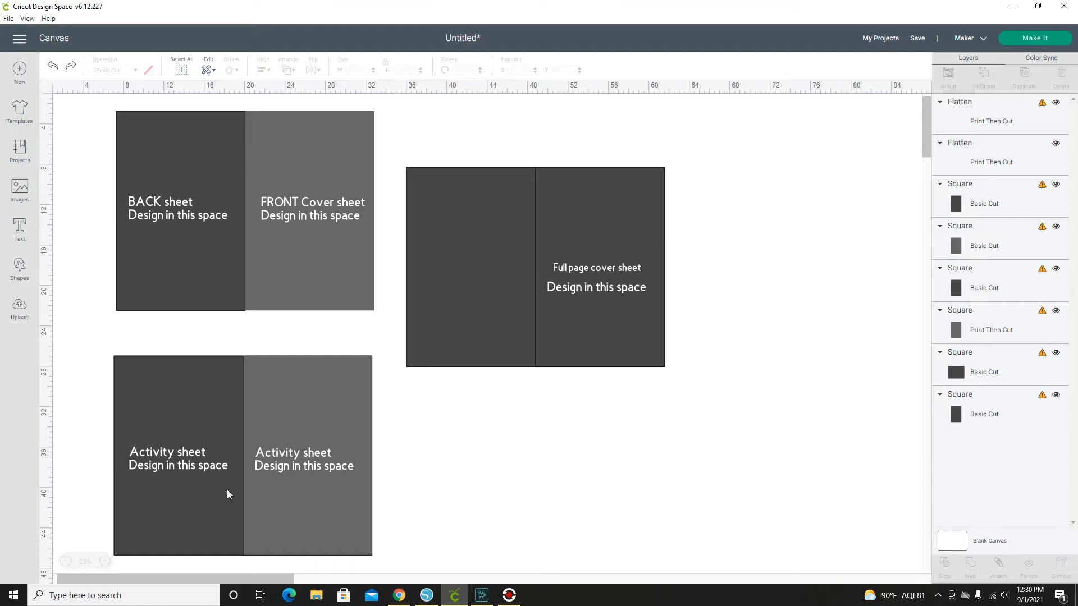
scroll(393, 491, down, 1)
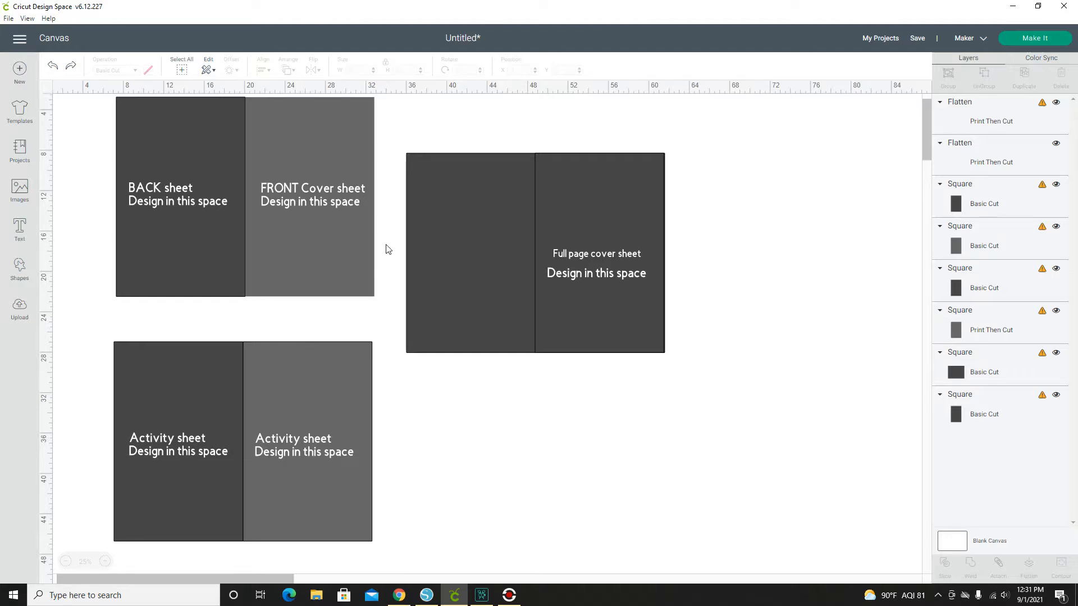
scroll(393, 249, up, 1)
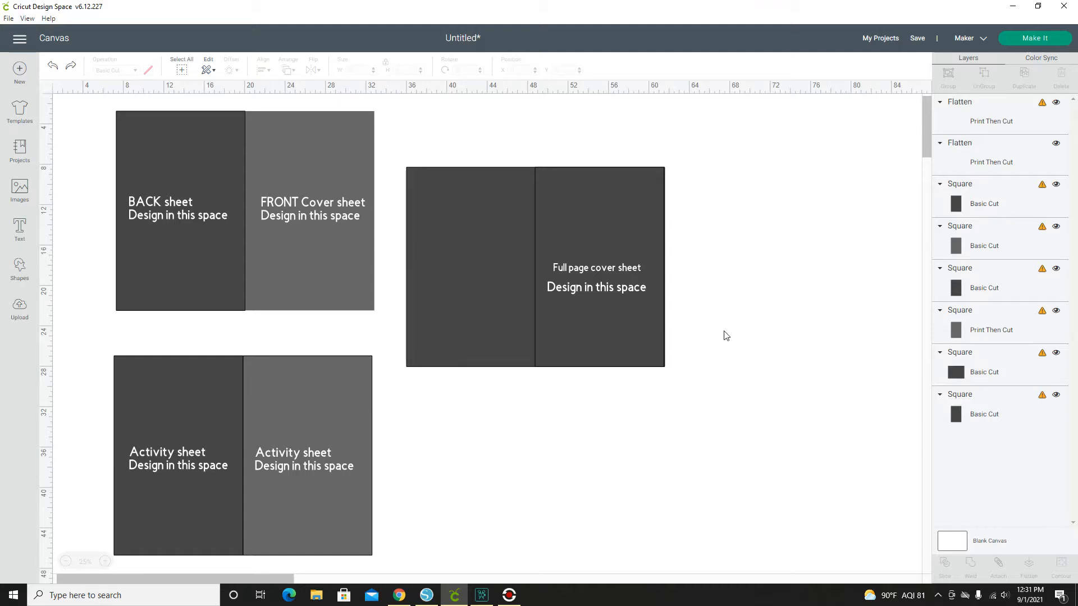
Undo the latest edits back through the flattening of the white label texts, restoring them as separate text objects.
click(696, 208)
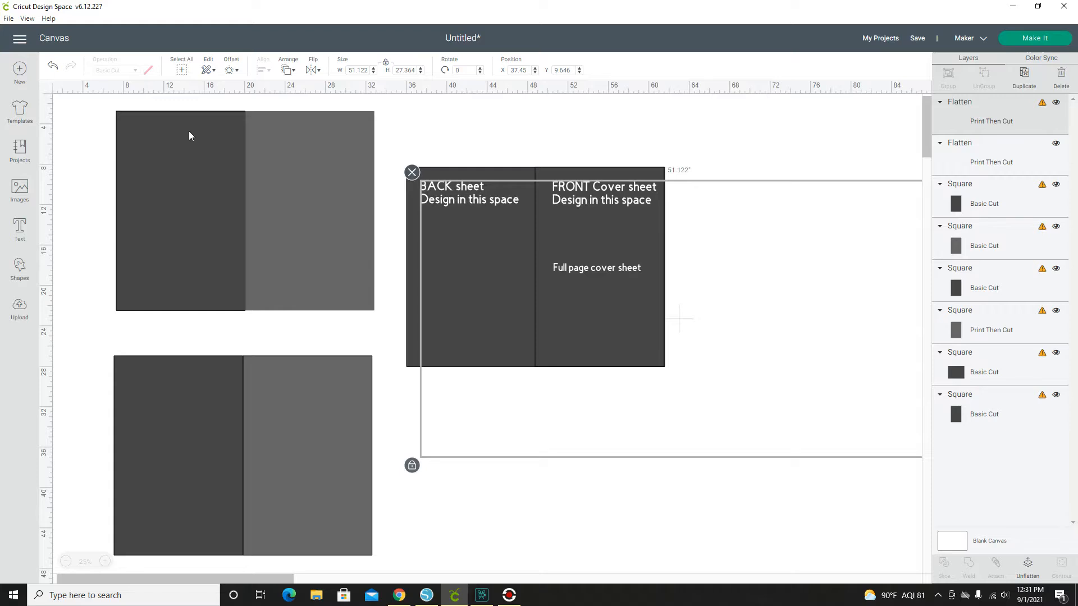
click(53, 68)
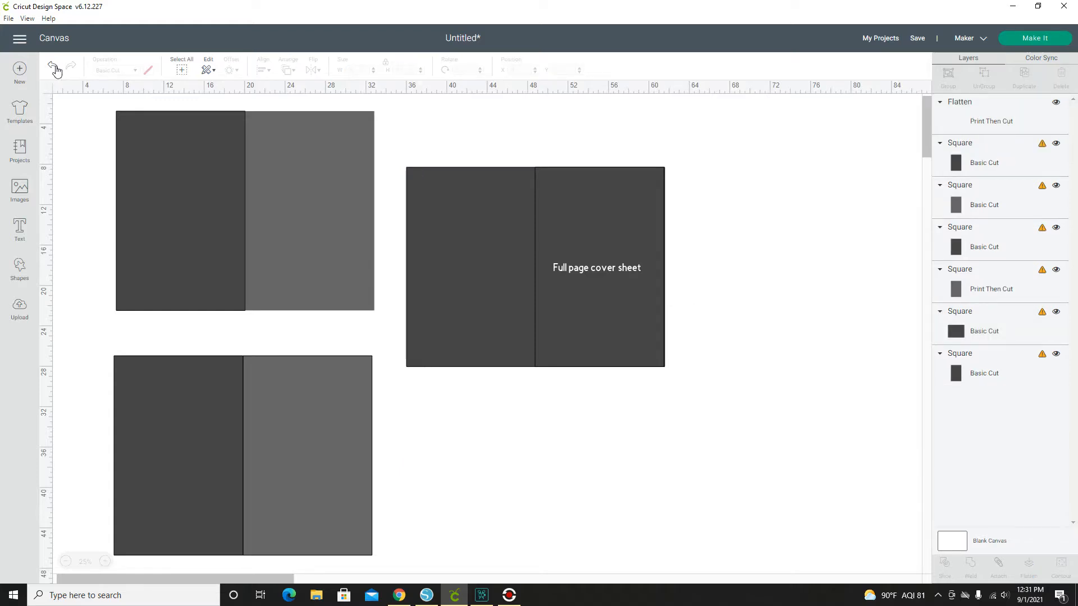
key(ctrl+y)
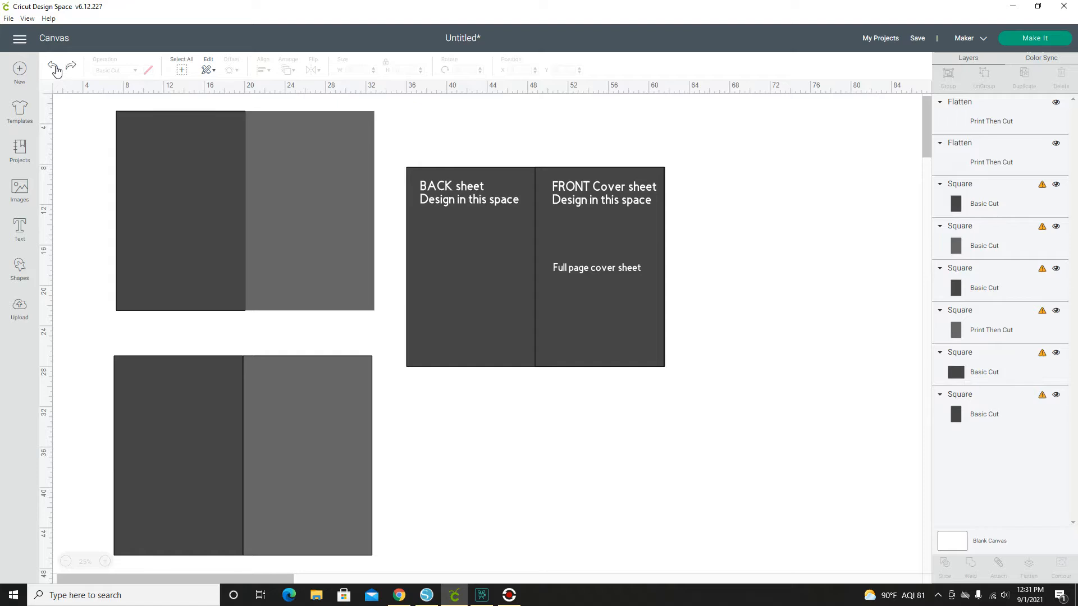
click(55, 67)
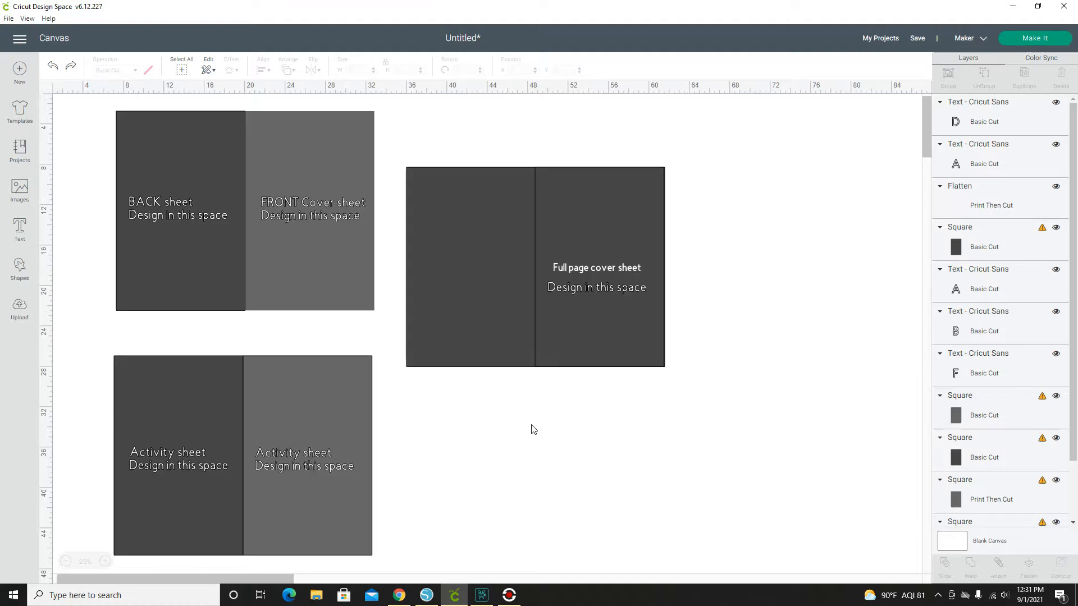
click(563, 214)
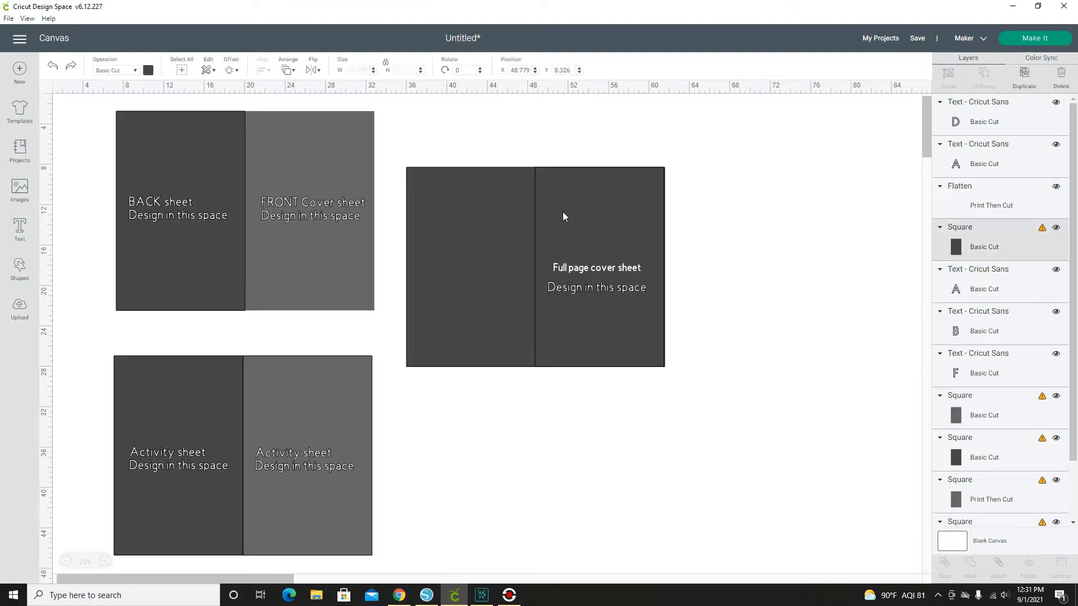
click(644, 471)
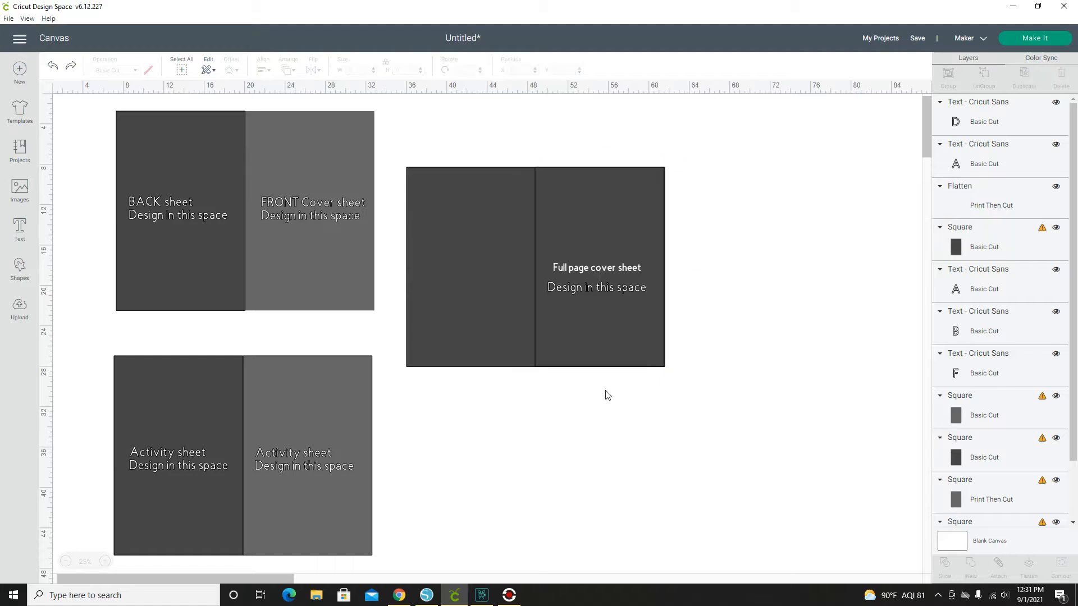
click(565, 240)
drag(587, 228, 763, 220)
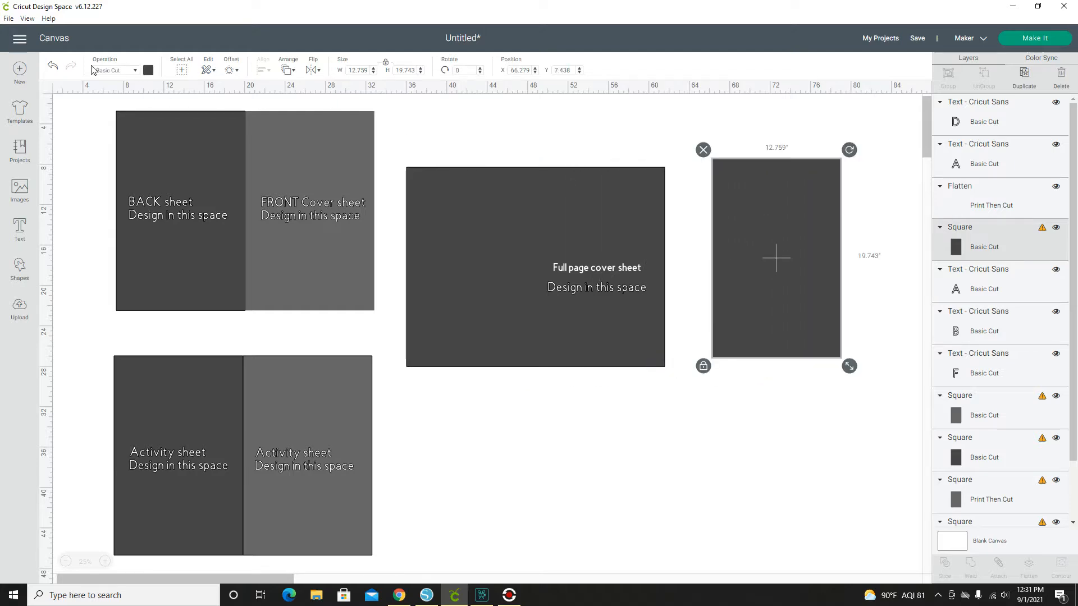
click(54, 69)
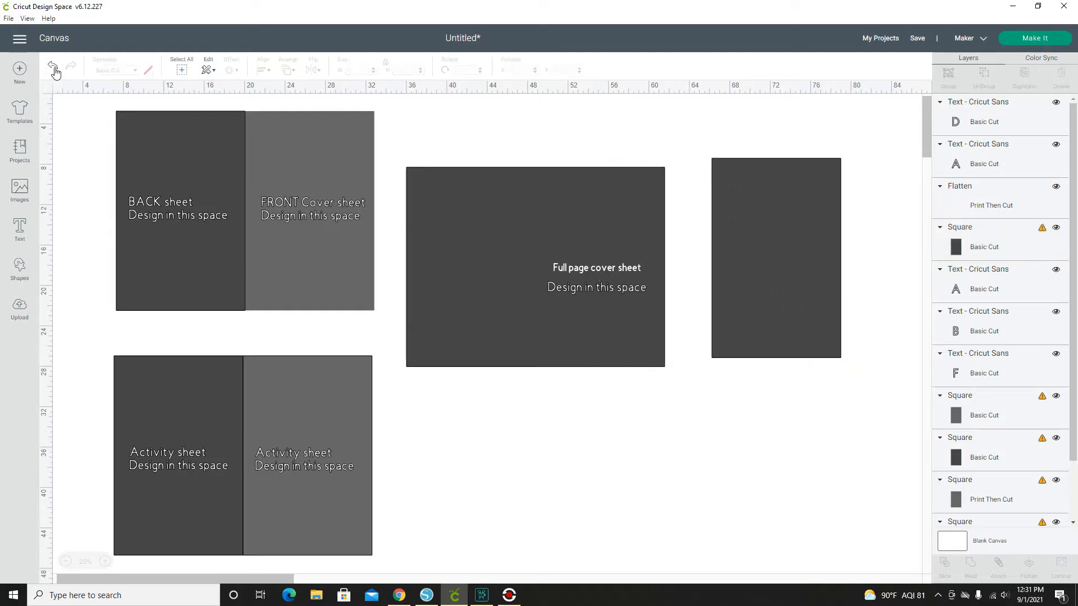
click(54, 70)
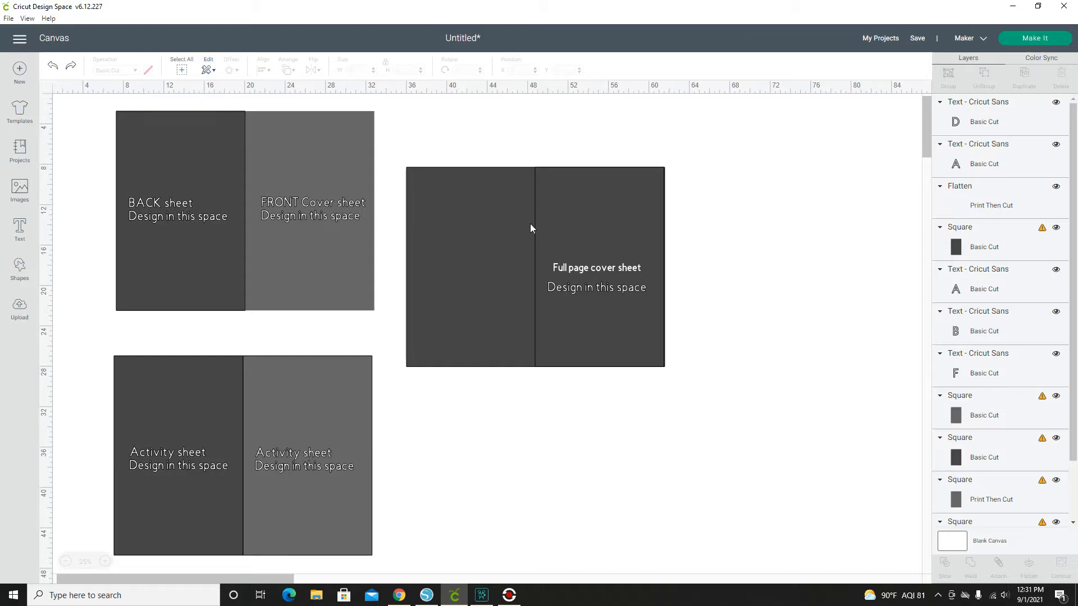
Change the operation of the large full-page cover sheet square to standard Print Then Cut.
click(441, 256)
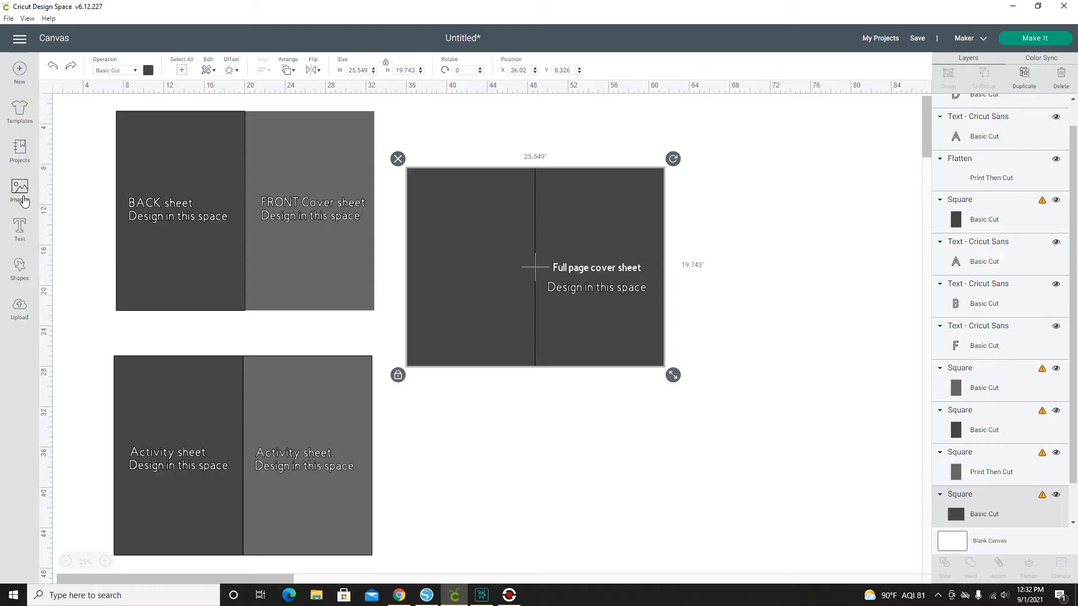
click(20, 37)
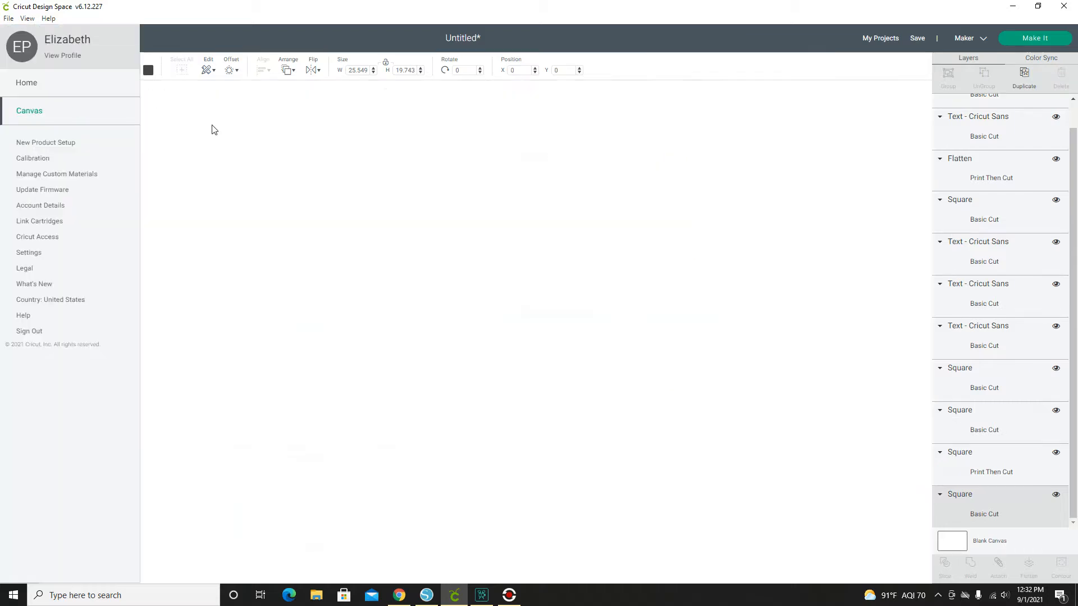
click(165, 182)
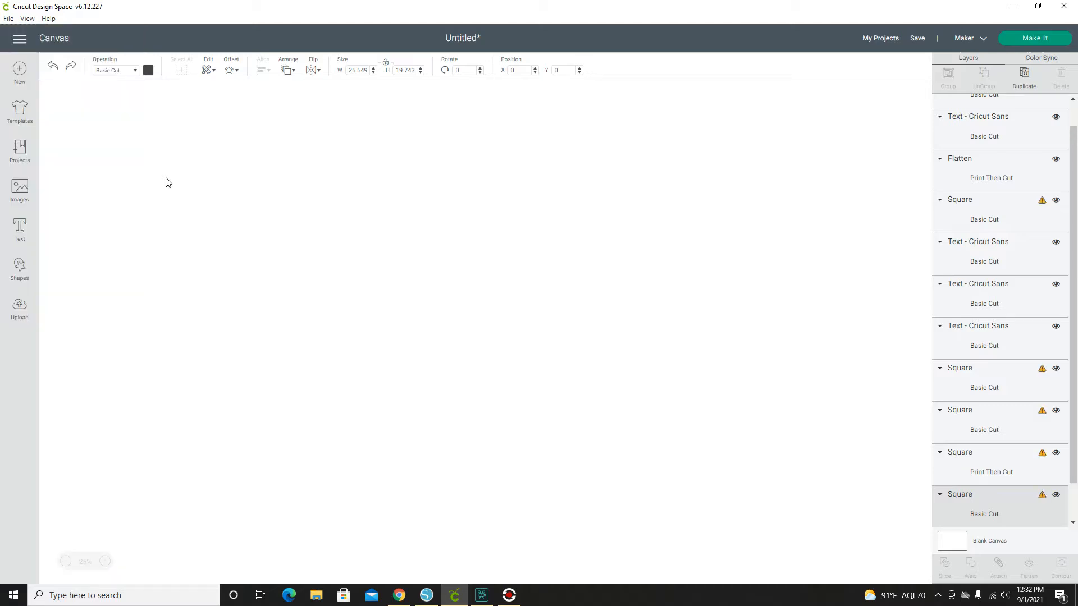
click(136, 71)
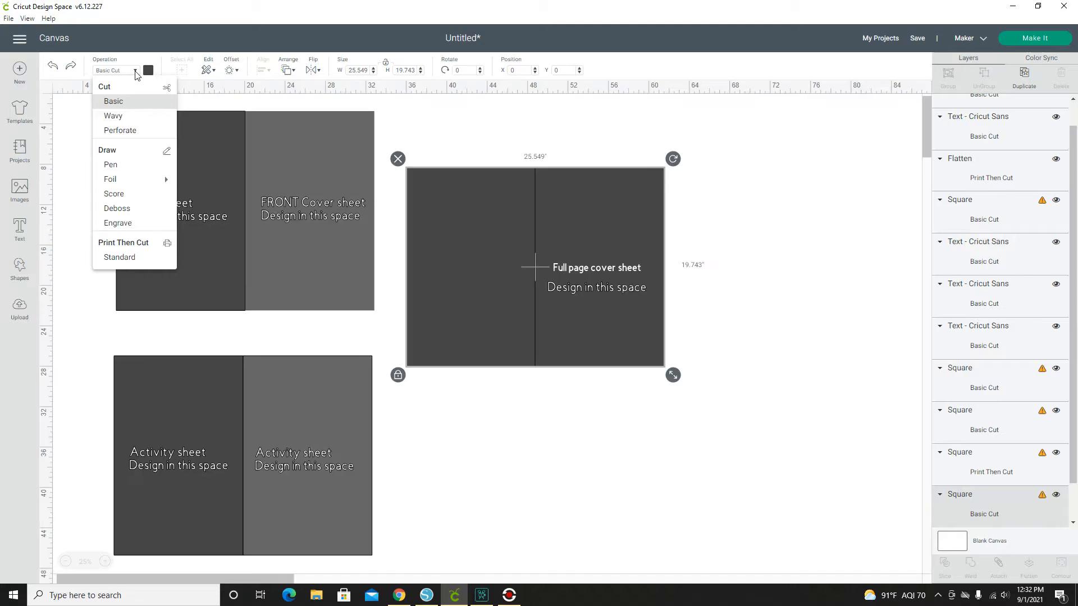
click(126, 246)
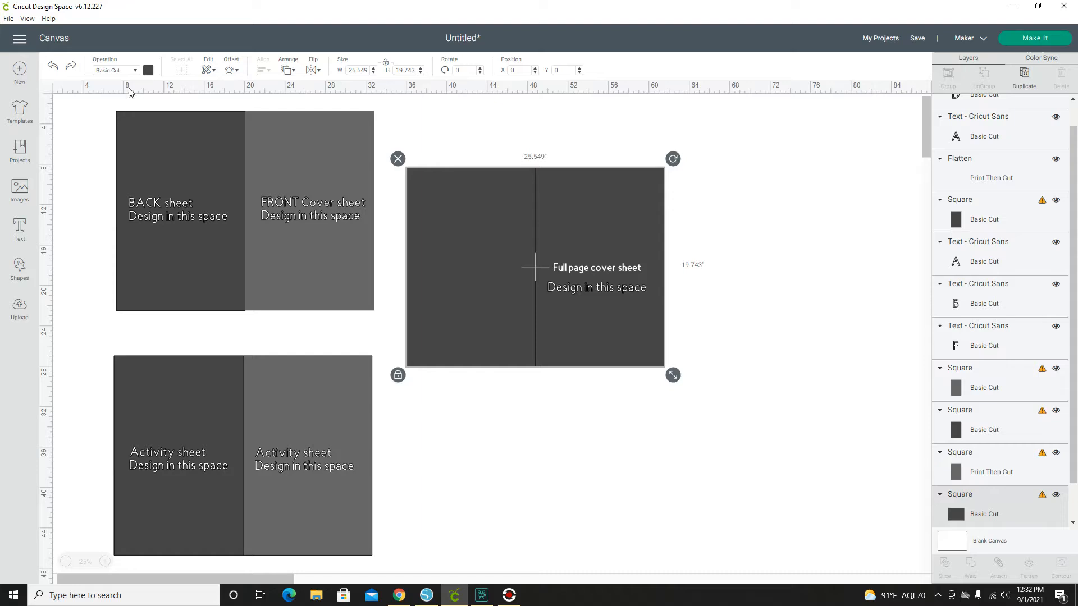
click(135, 71)
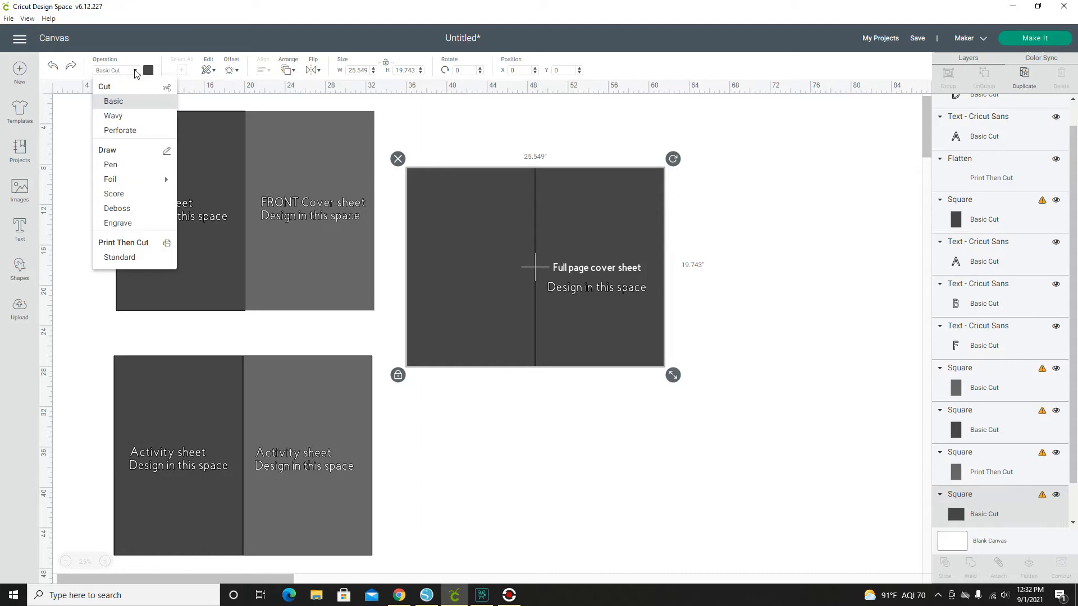
click(132, 262)
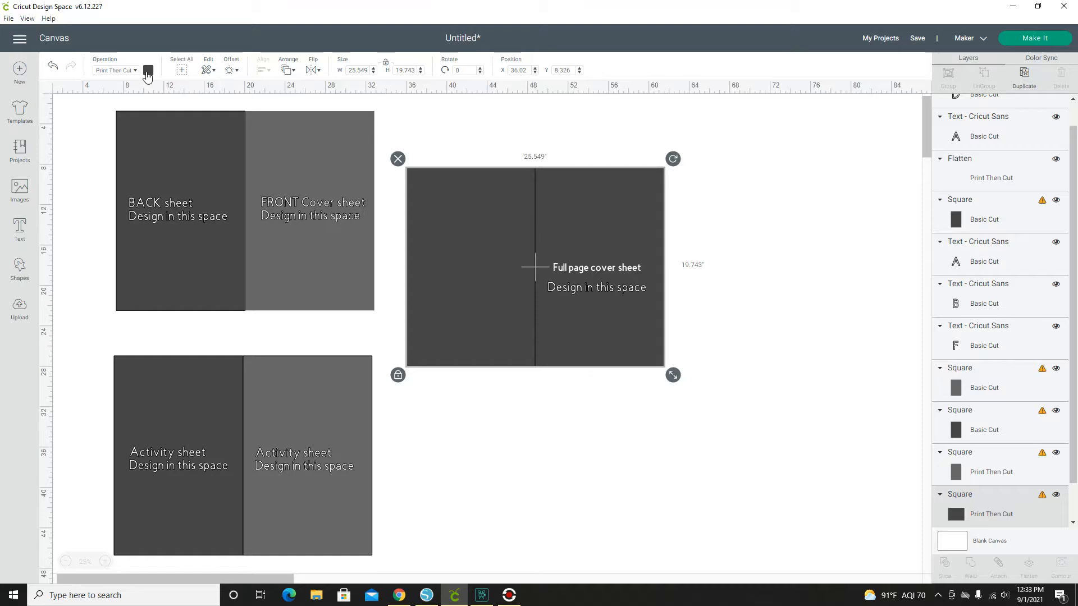
Fill the full-page cover sheet square with the royal blue tufted pattern, using Pattern as the print type.
click(148, 71)
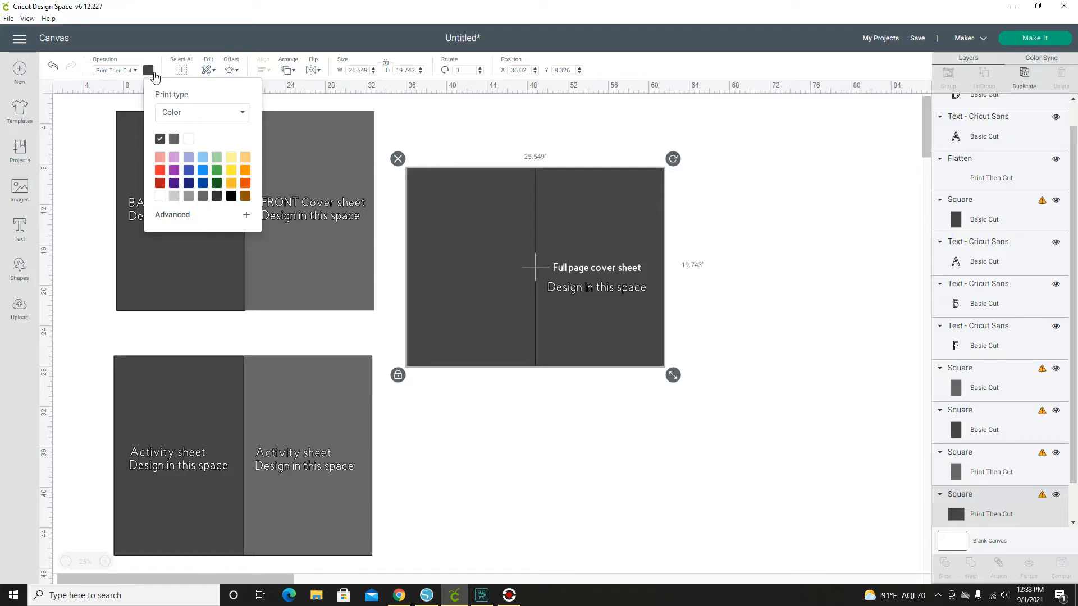
click(243, 114)
click(188, 149)
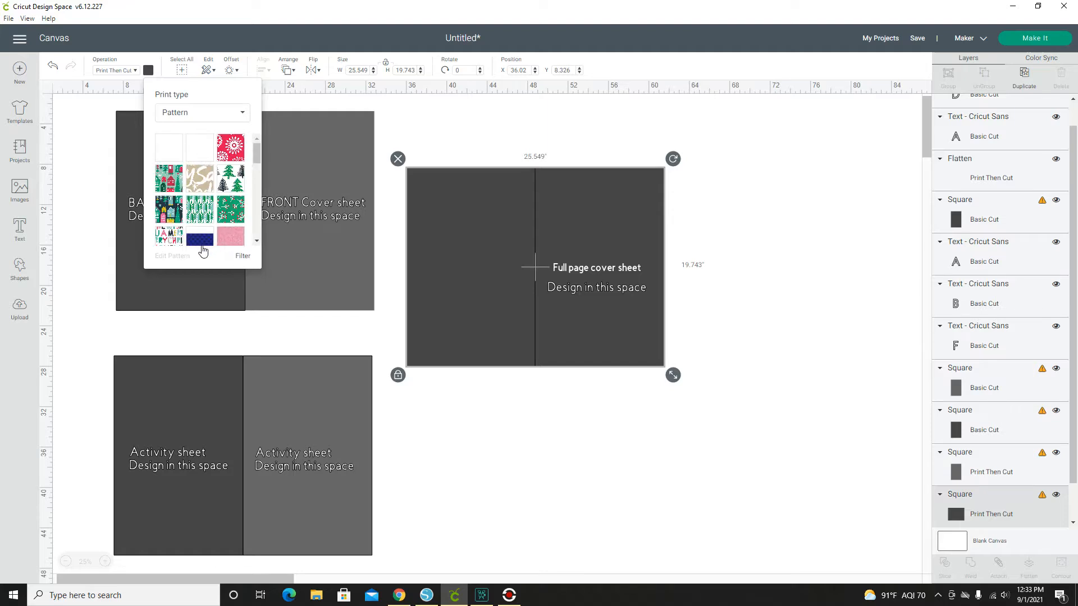
click(204, 243)
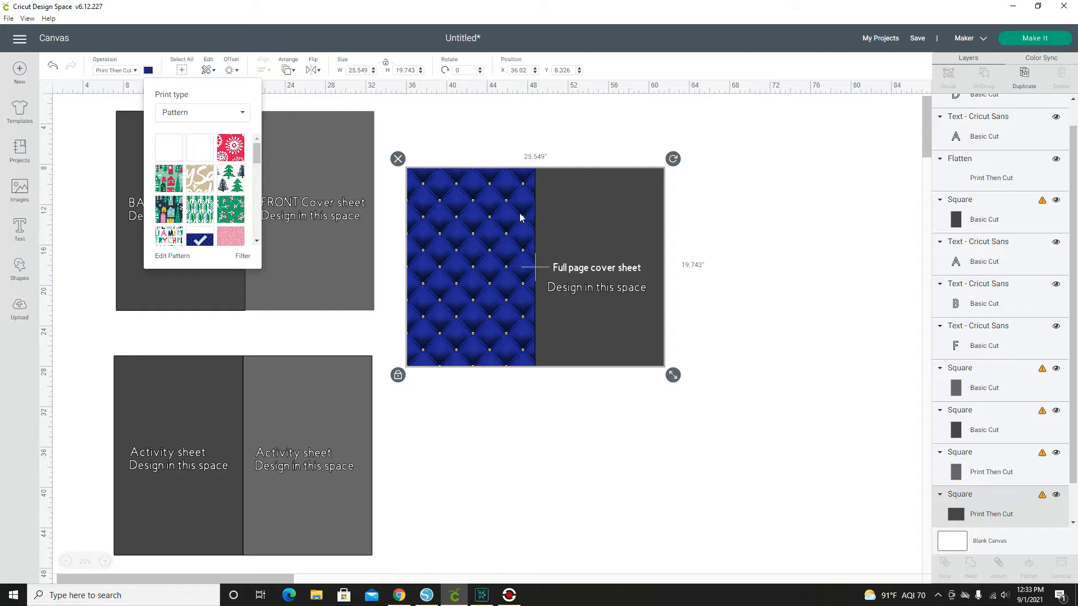
drag(554, 213, 726, 221)
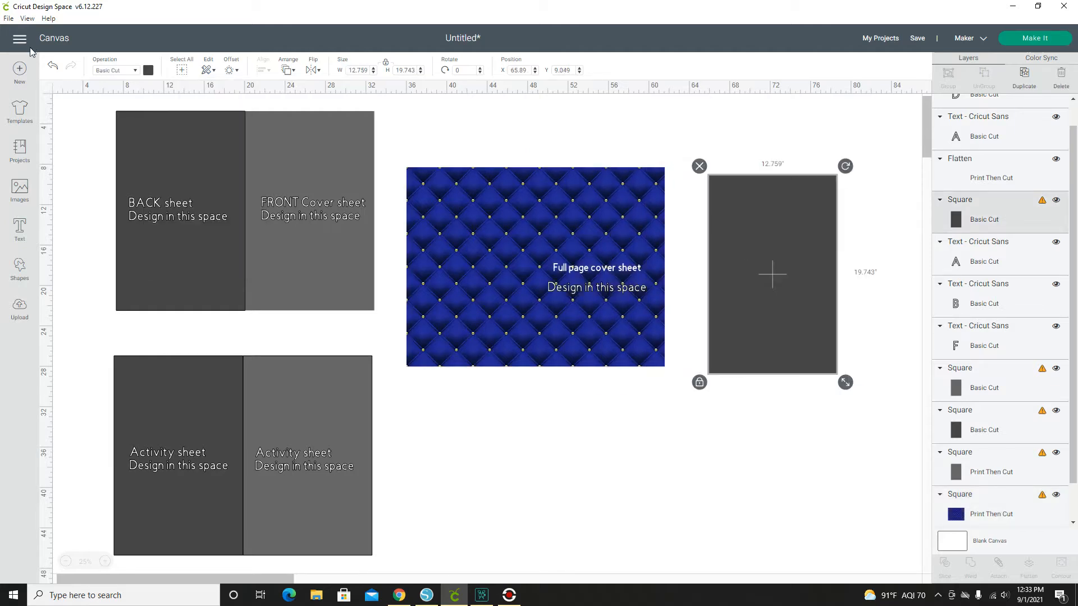
click(52, 69)
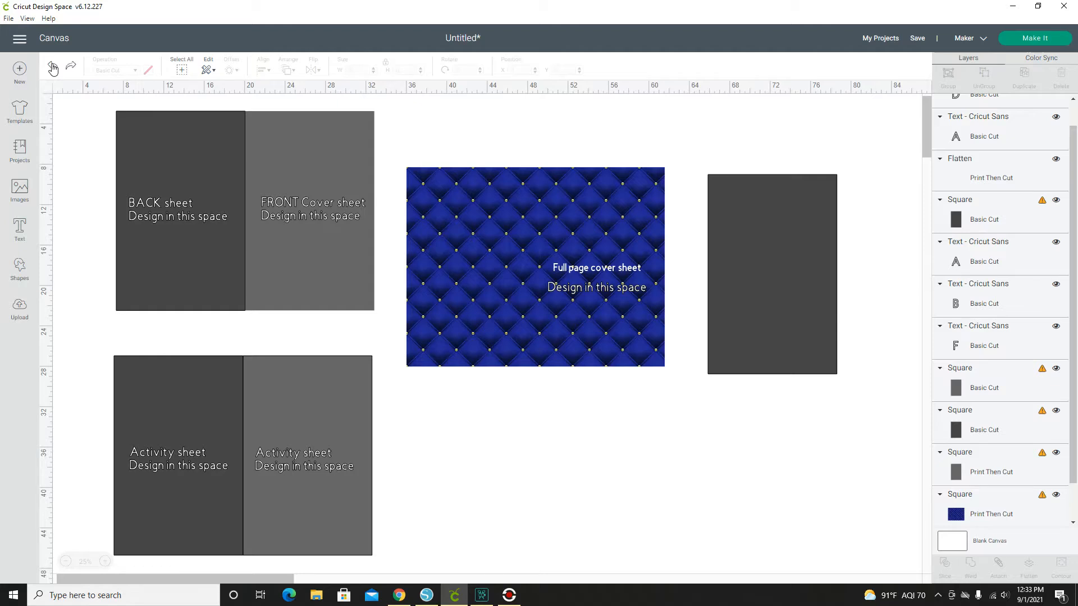
click(52, 68)
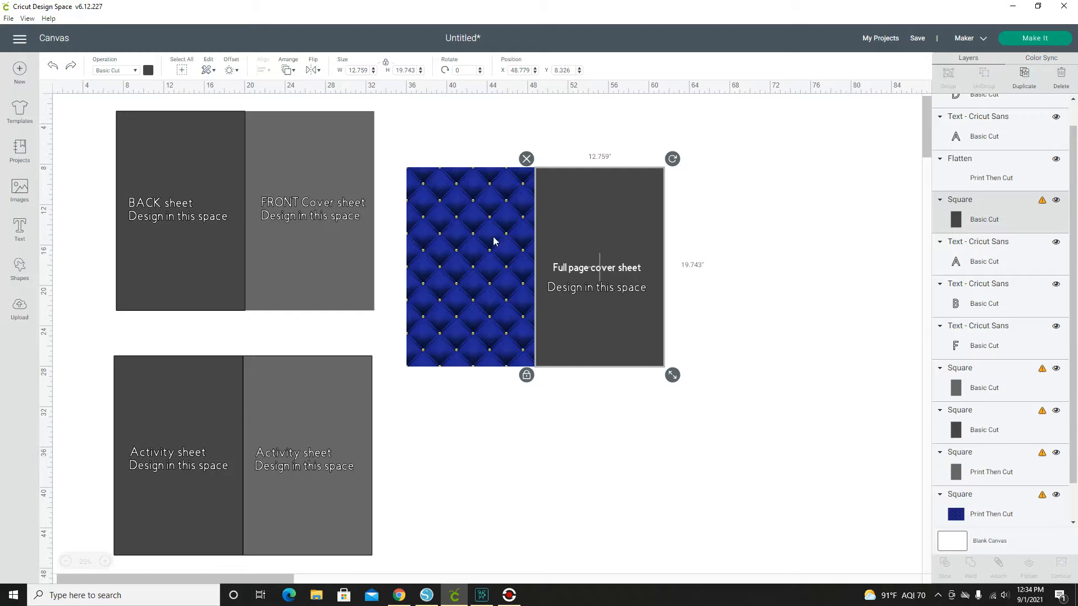
Move the gray half-page panel from the right half onto the left half of the blue patterned cover sheet.
drag(580, 224, 453, 224)
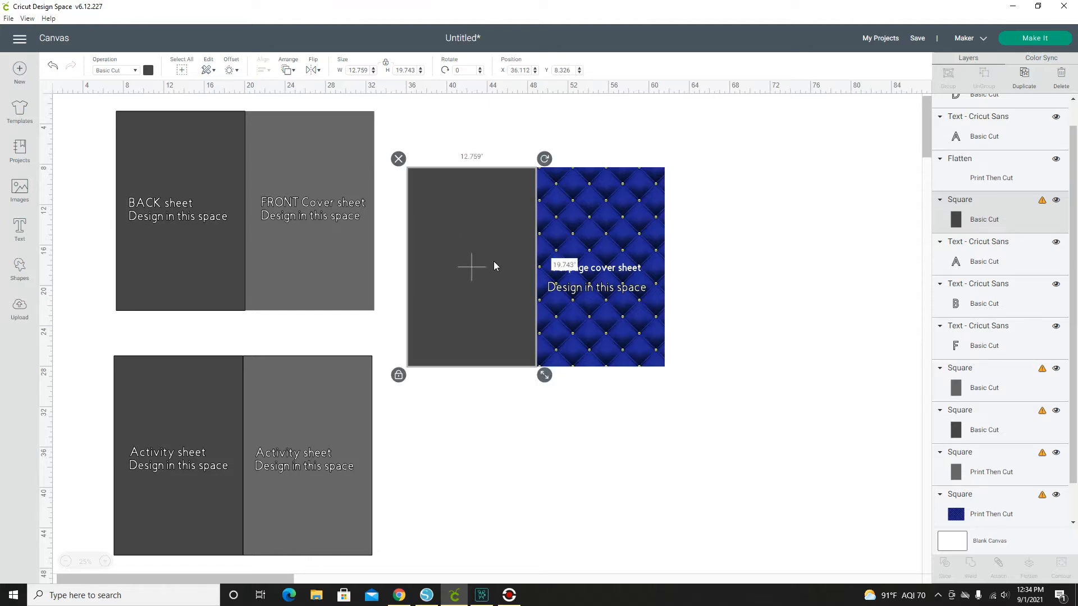
click(611, 274)
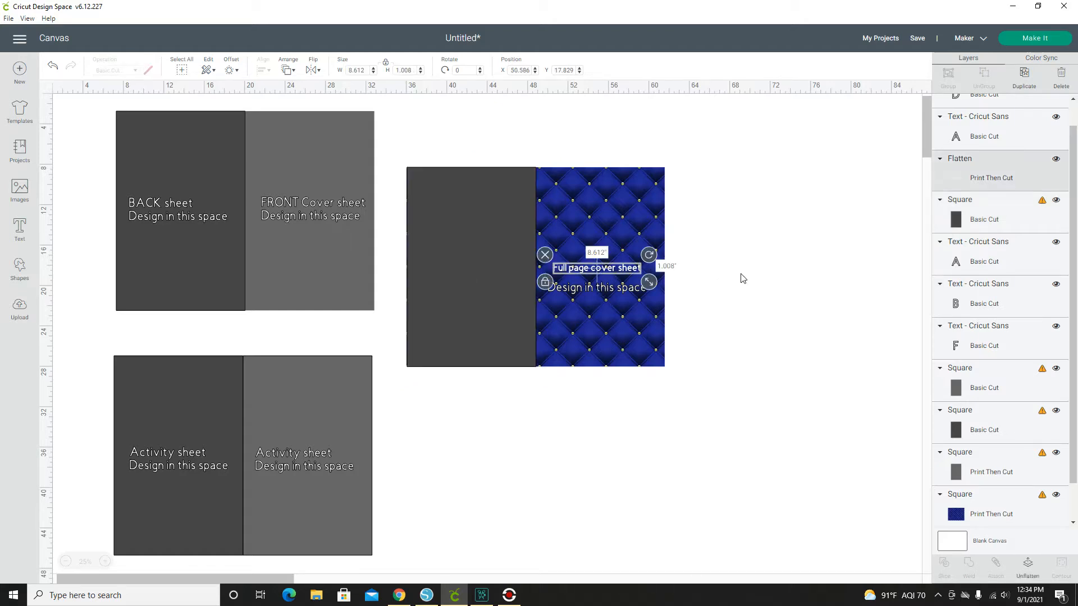
click(758, 279)
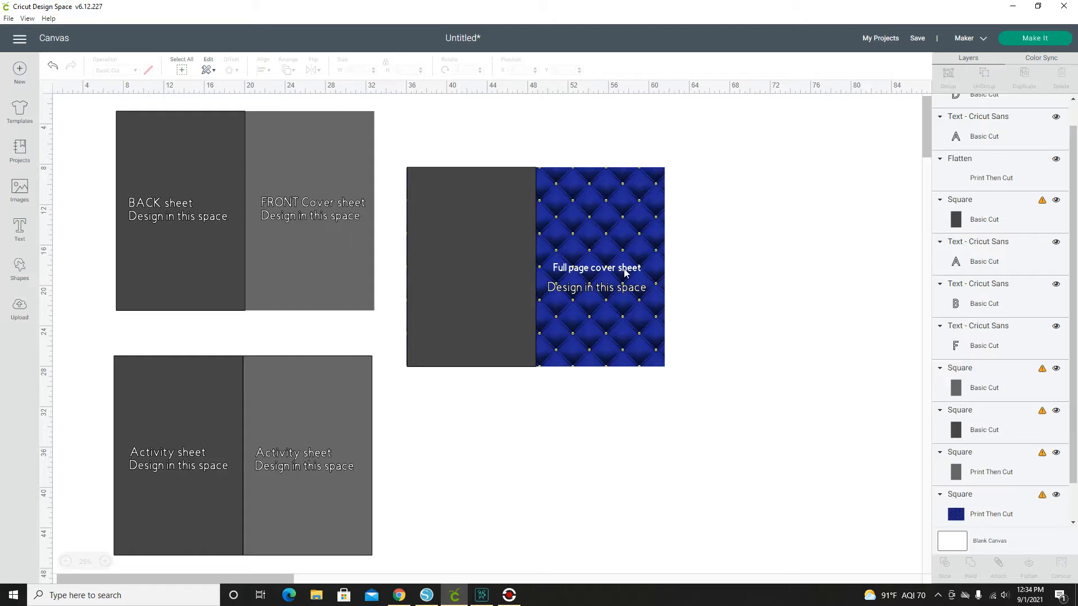
Move the "Design in this space" and "Full page cover sheet" labels off the patterned sheet to the empty area below it.
click(590, 290)
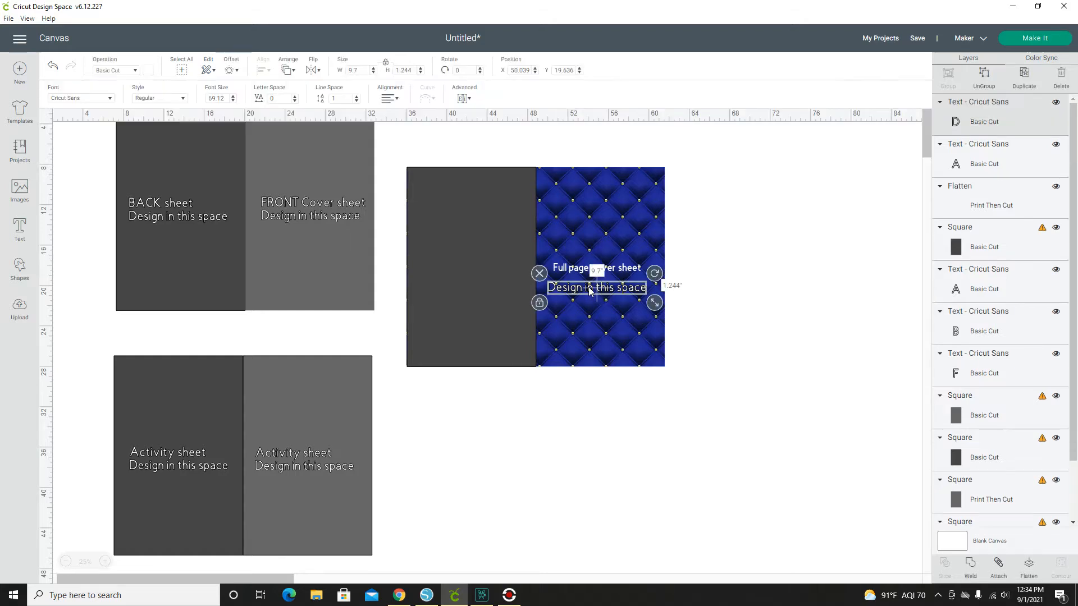
drag(594, 313, 595, 430)
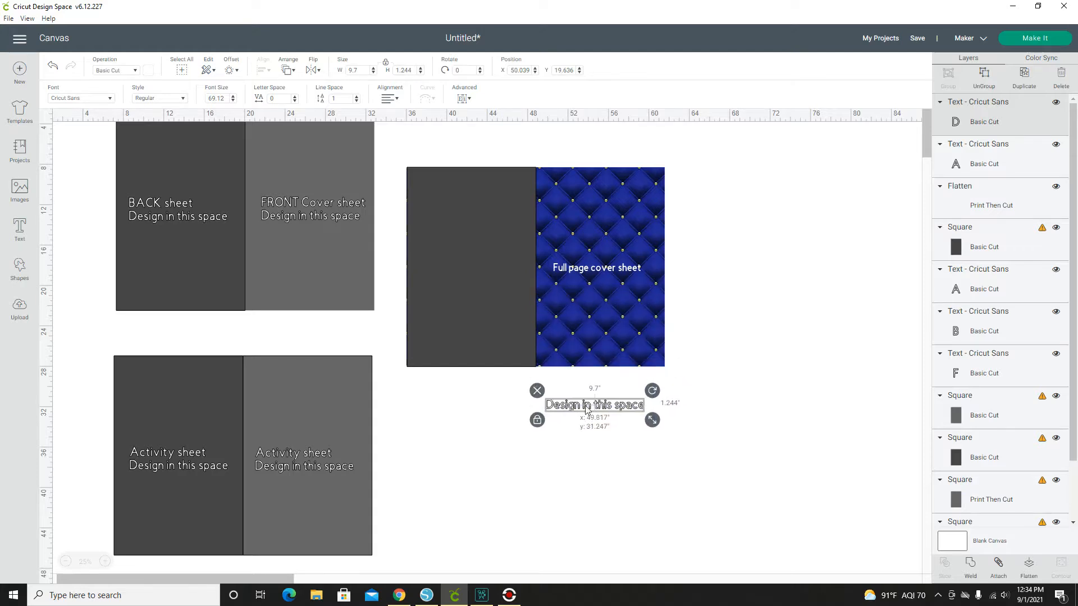
drag(607, 268, 604, 388)
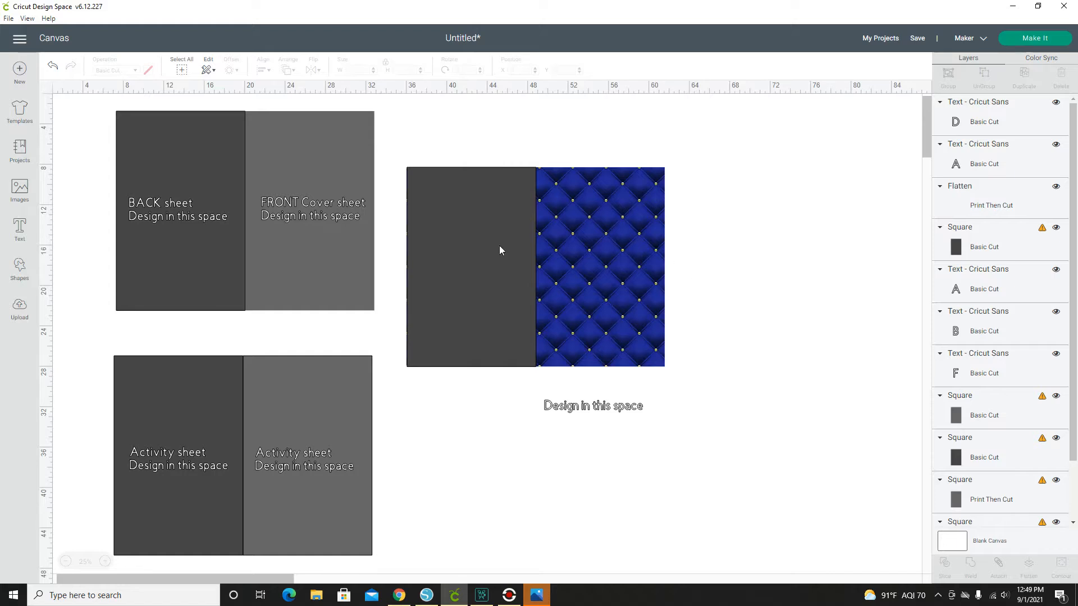
Insert the uploaded gold ornate frame image, enlarge it to about 9.3 by 13.5 in, and place it on the blue front cover.
click(20, 309)
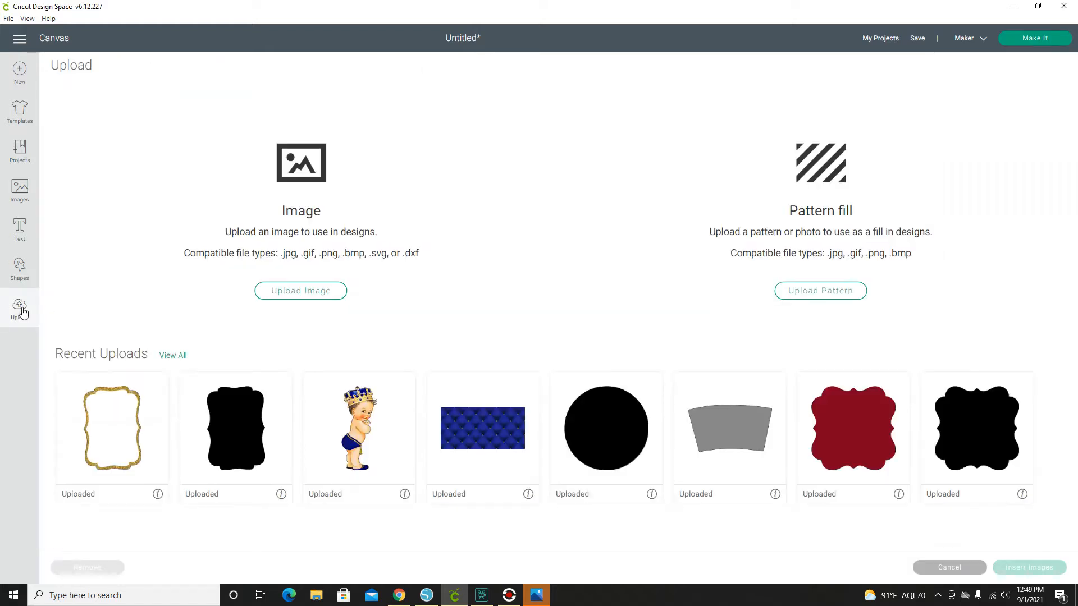
click(118, 453)
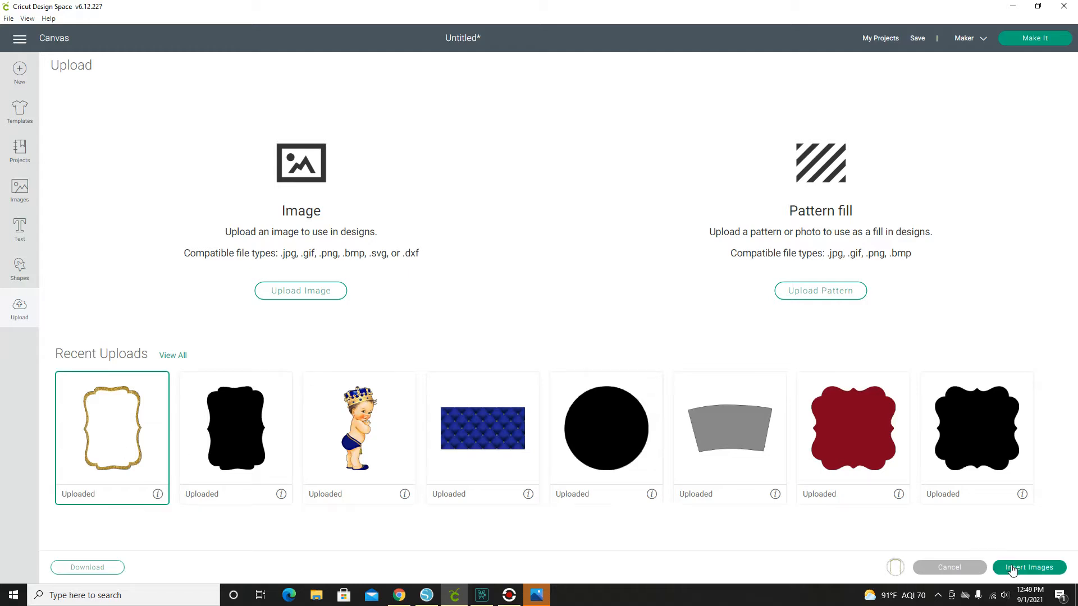
click(1006, 568)
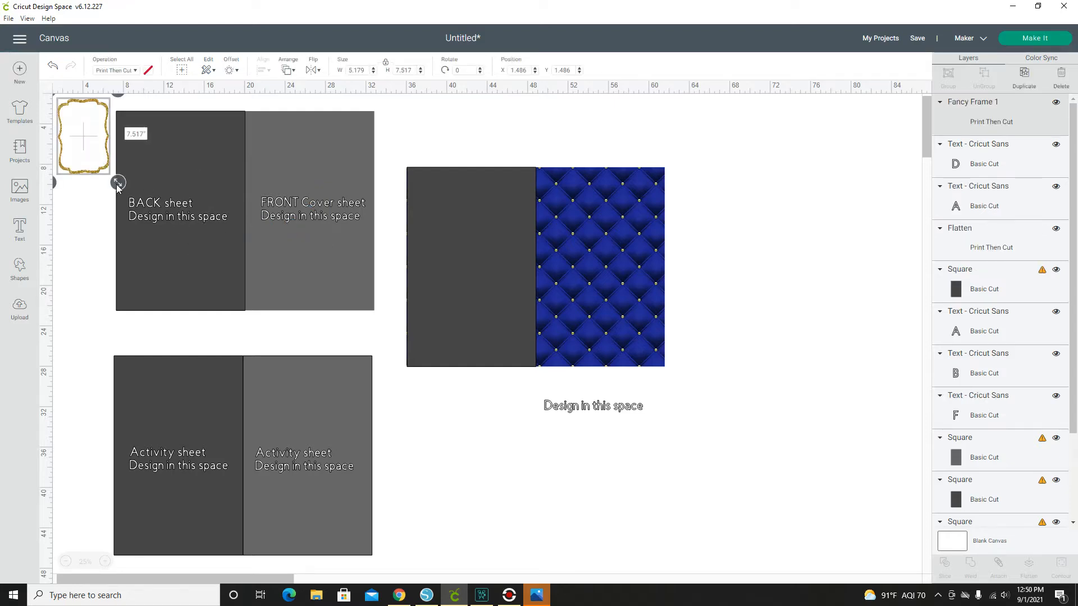
drag(118, 183, 161, 221)
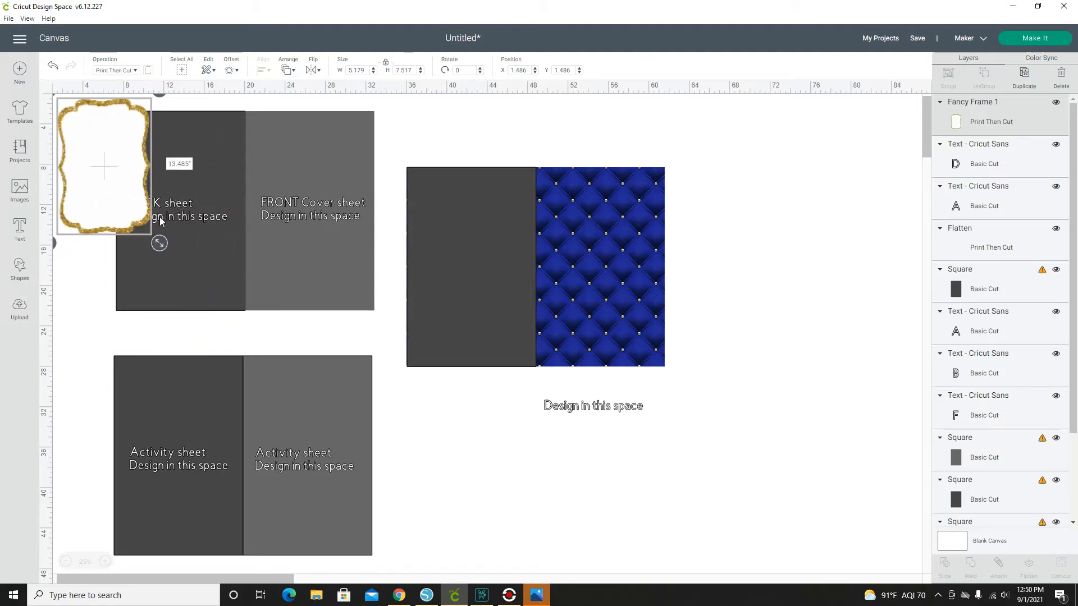
drag(104, 166, 592, 246)
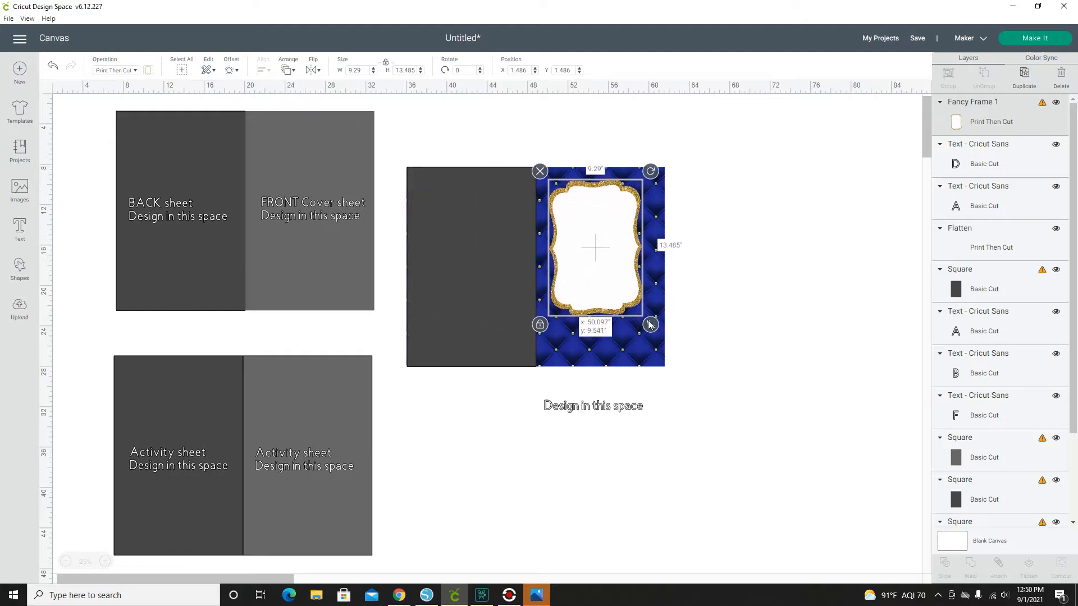
Enlarge the gold frame to about 11.1 by 16.1 in and set it in the empty area right of the cover sheet.
click(623, 303)
drag(651, 325, 667, 351)
drag(609, 279, 740, 279)
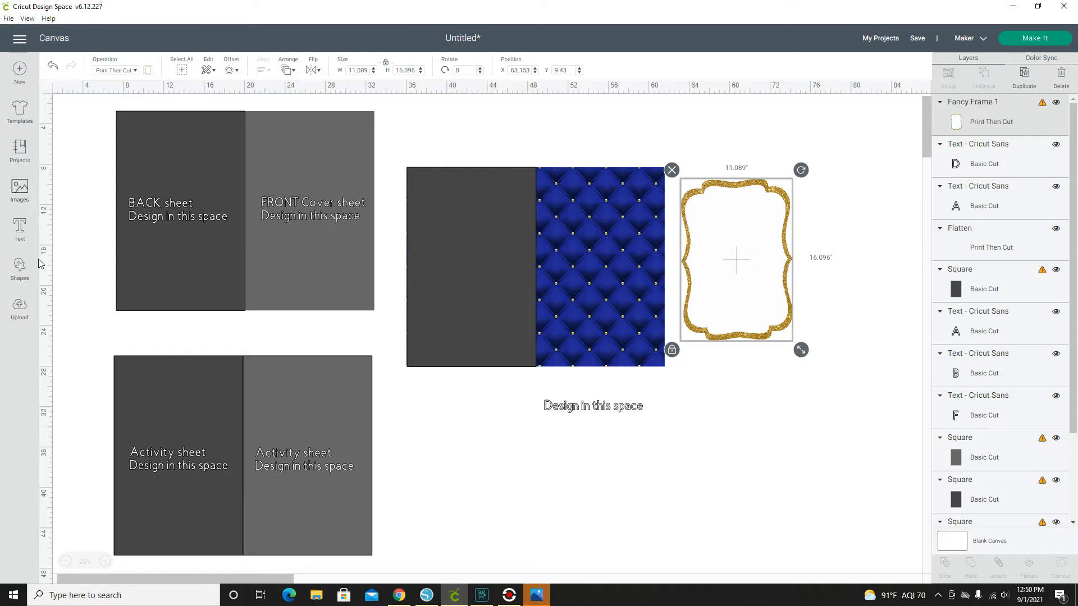
Add a square shape, size it 12.75 by 5 in, and position it as a horizontal band across the middle of the front cover.
click(25, 279)
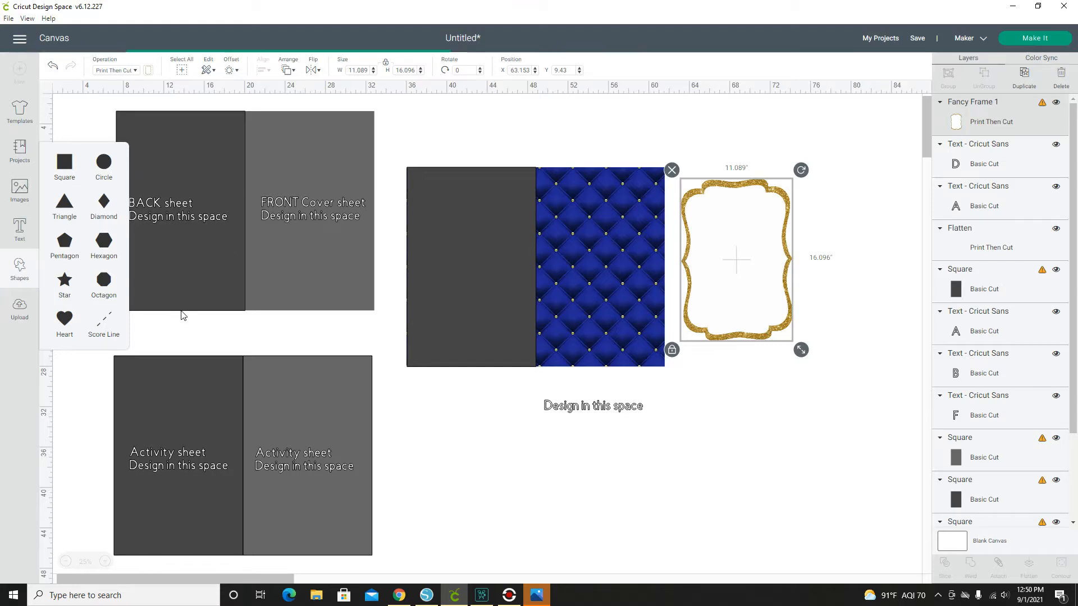
click(65, 165)
drag(78, 119, 554, 270)
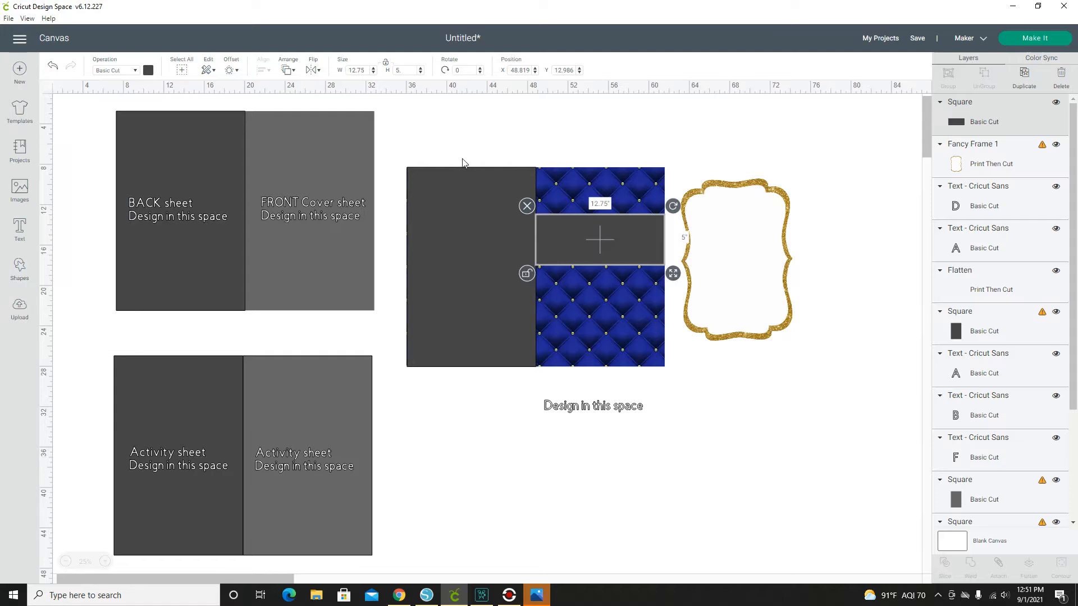
click(456, 140)
drag(594, 259, 596, 254)
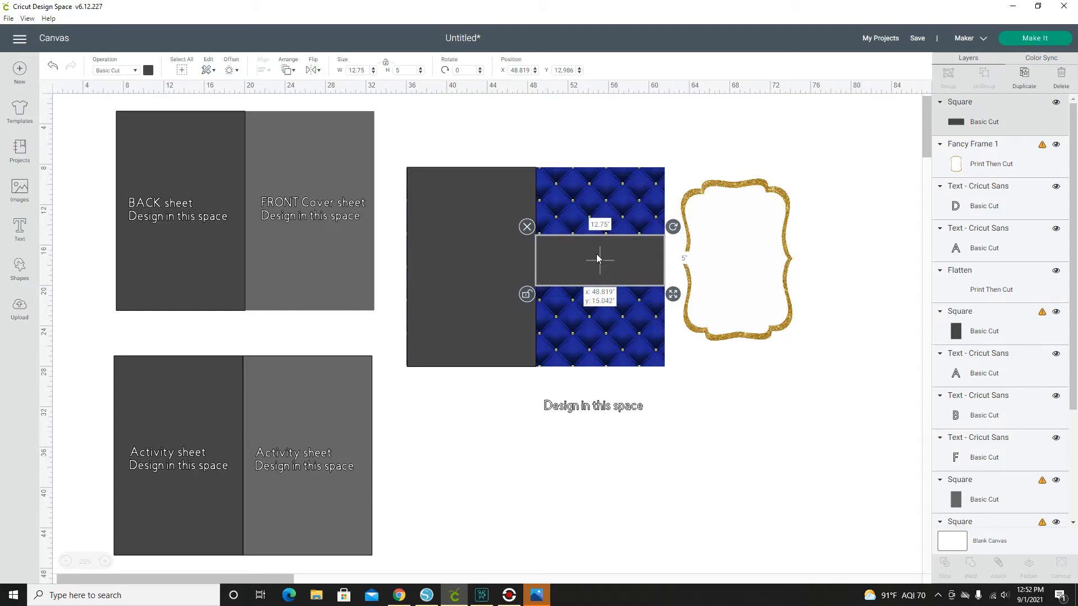
drag(595, 253, 596, 254)
Change the band to Print Then Cut and fill it with the gold glitter pattern.
click(597, 255)
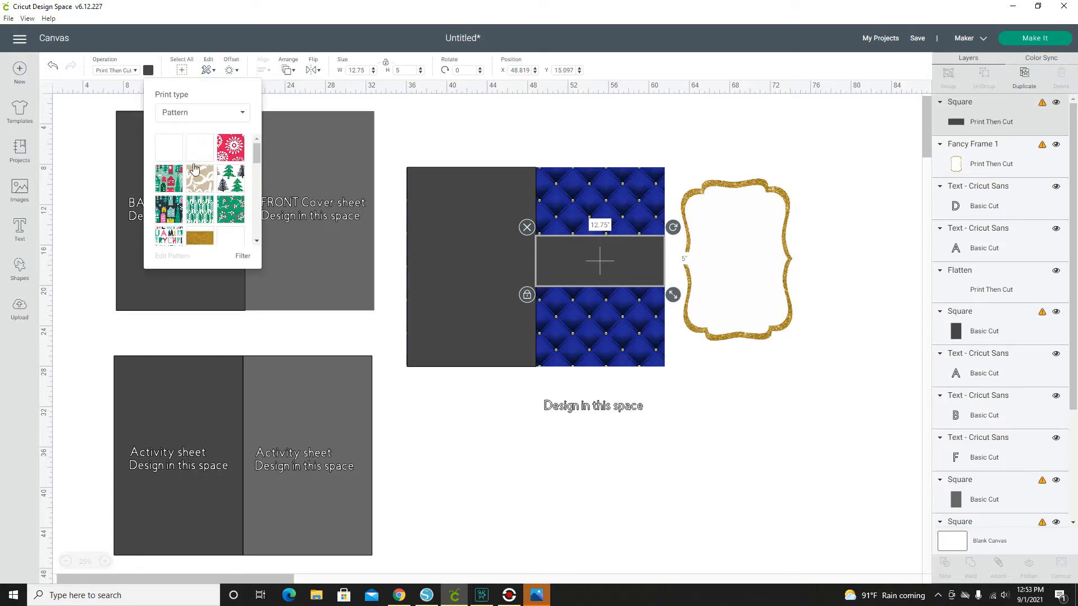
click(202, 241)
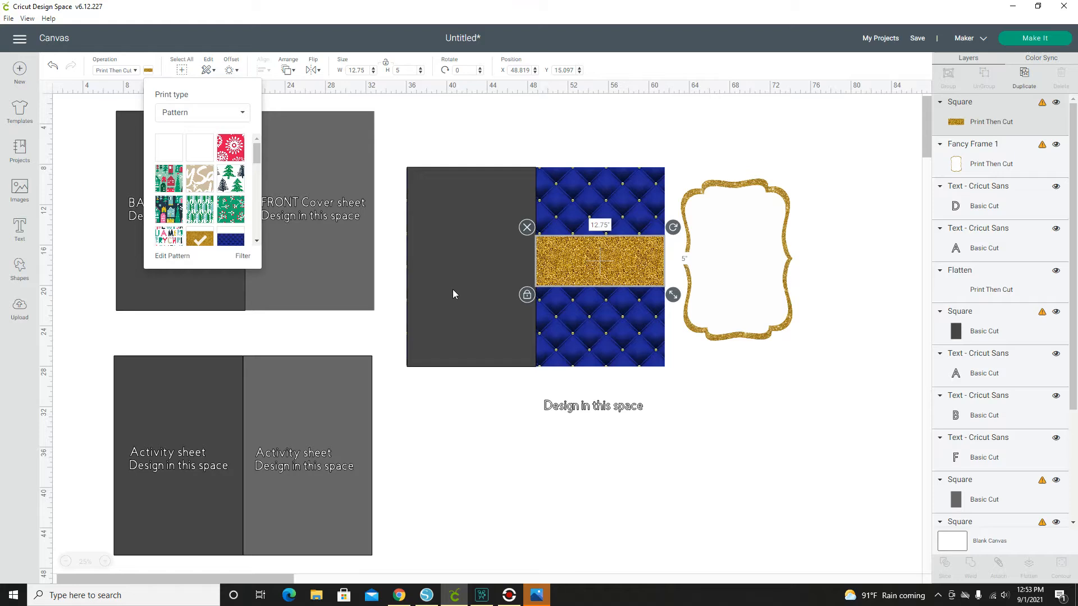
Send the ornate frame to the front of the gold glitter band and set it back beside the cover sheet.
drag(753, 258, 629, 252)
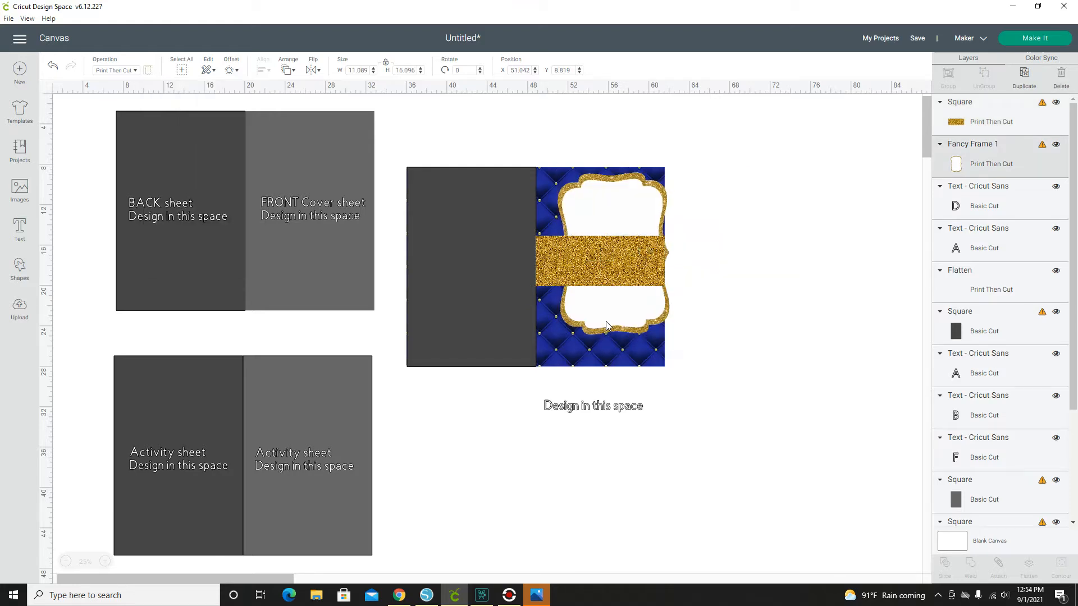
right_click(606, 324)
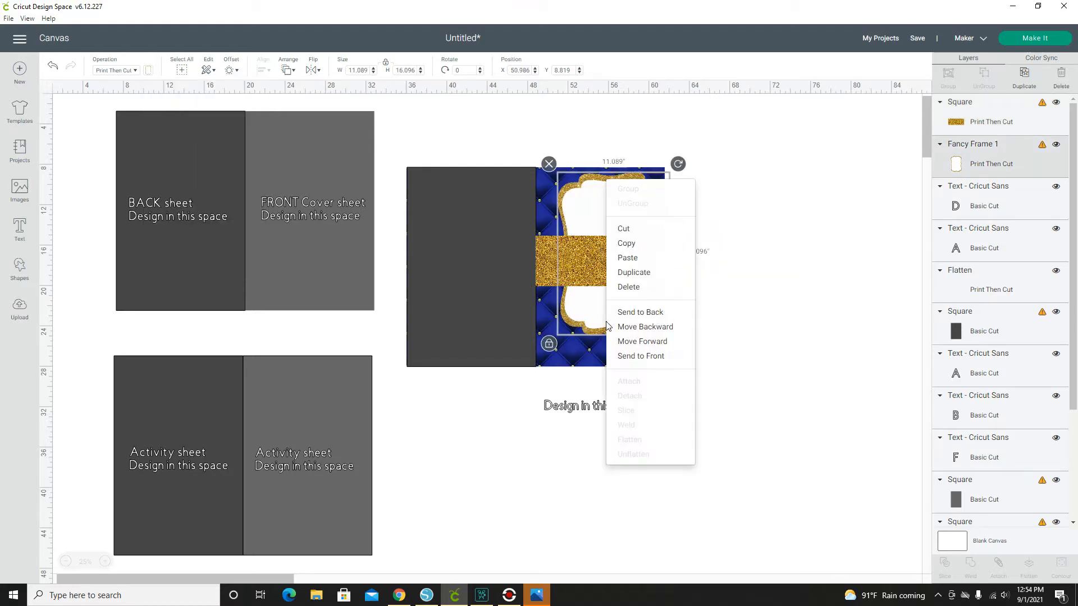
click(650, 358)
drag(596, 317, 746, 313)
Duplicate the gold glitter band, set the copy's height to 3.75 in, and center it over the original.
click(568, 266)
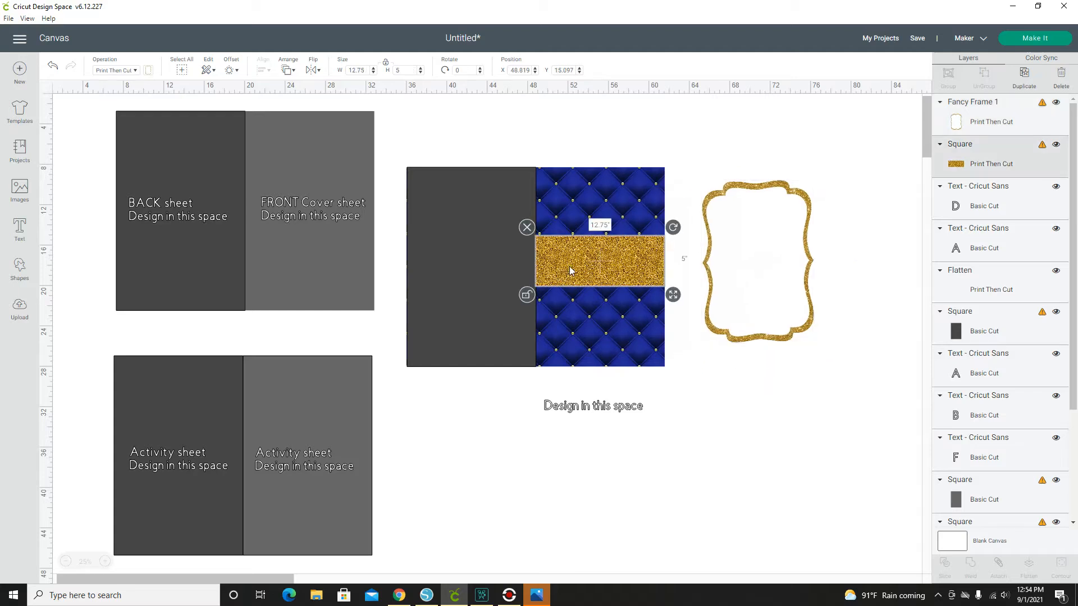
right_click(569, 271)
key(ctrl+d)
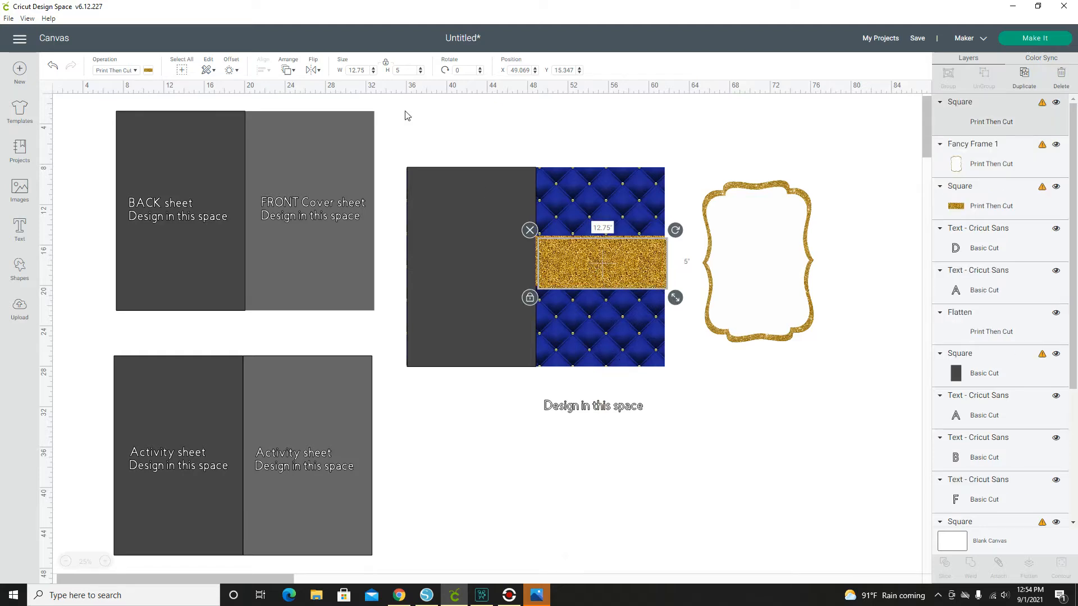
click(407, 70)
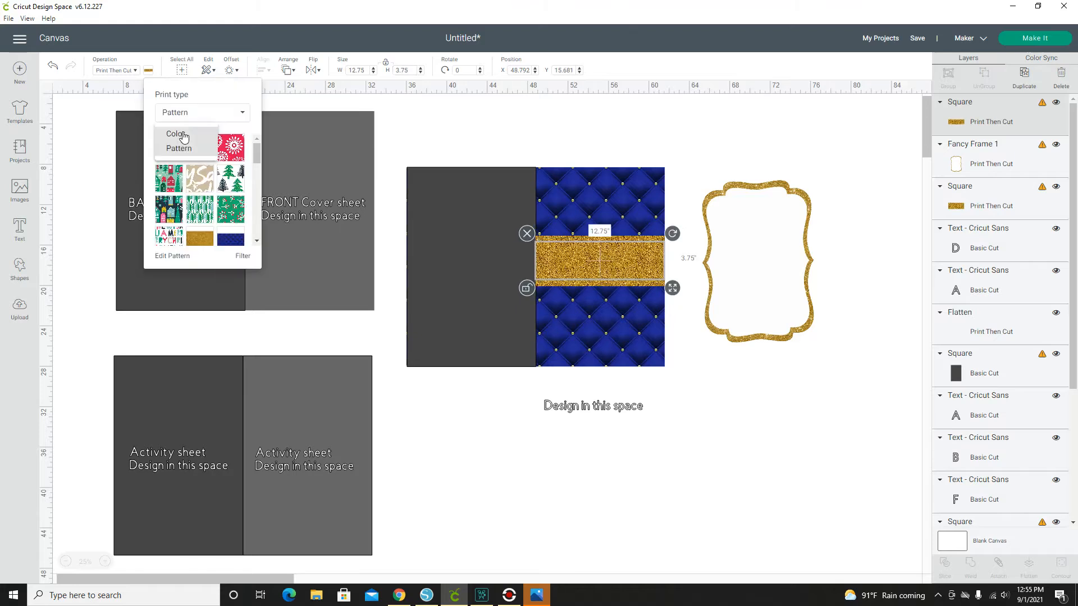
Fill the narrower duplicate band with solid dark blue, using Color as the print type.
click(182, 134)
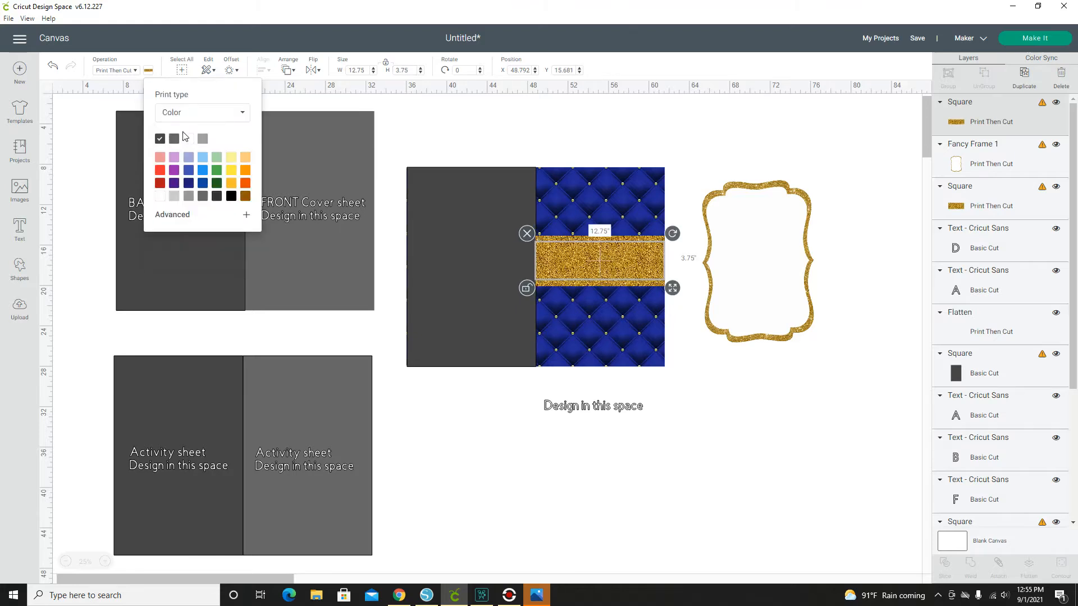
click(188, 184)
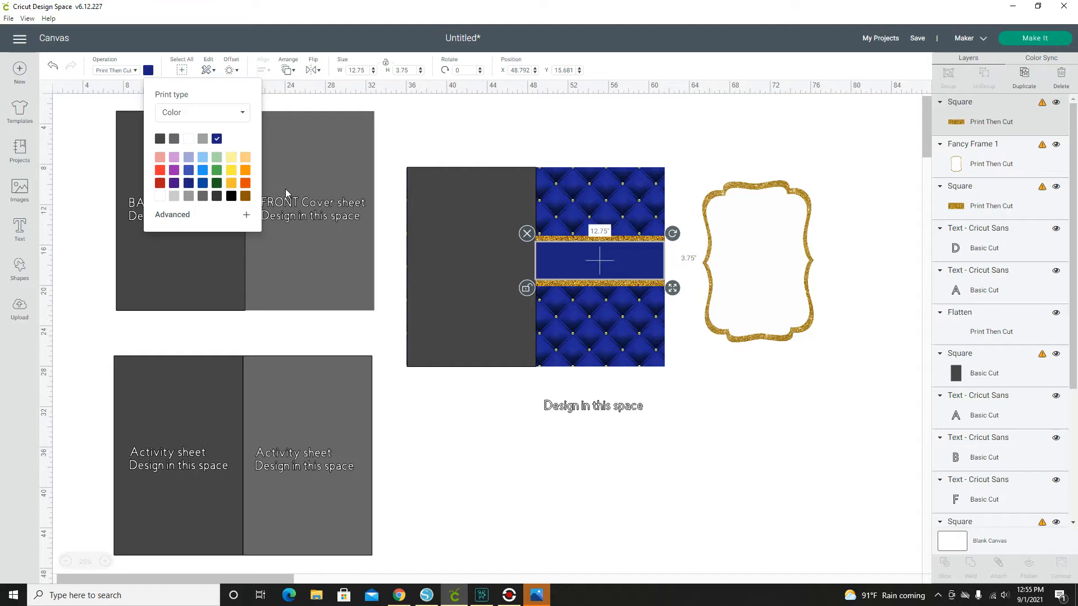
click(682, 177)
click(682, 178)
Center the gold frame on the front cover and send it to the front of both bands.
drag(767, 263, 609, 258)
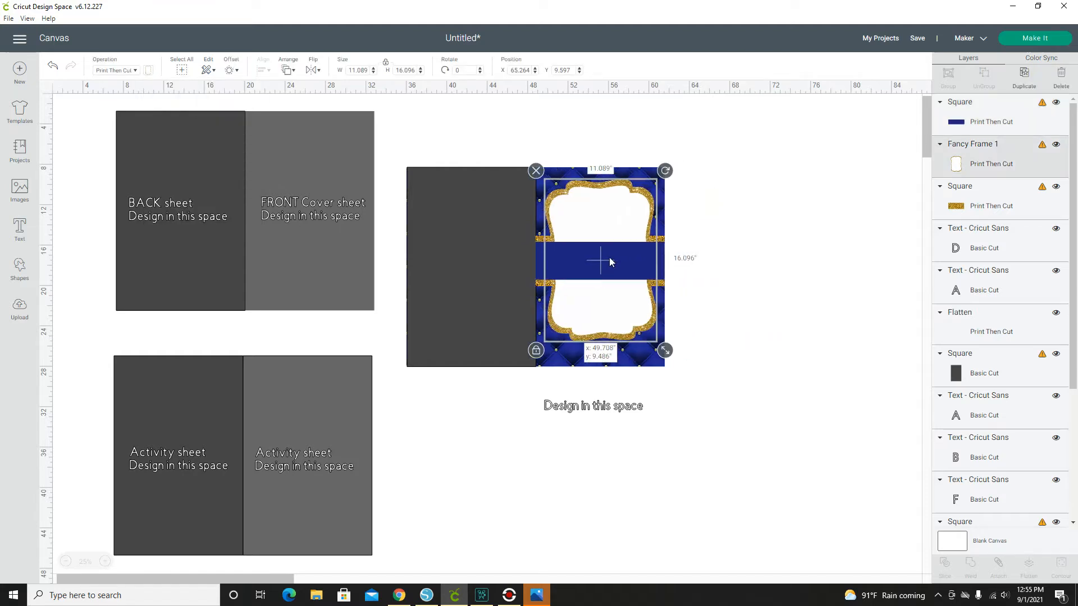
right_click(617, 314)
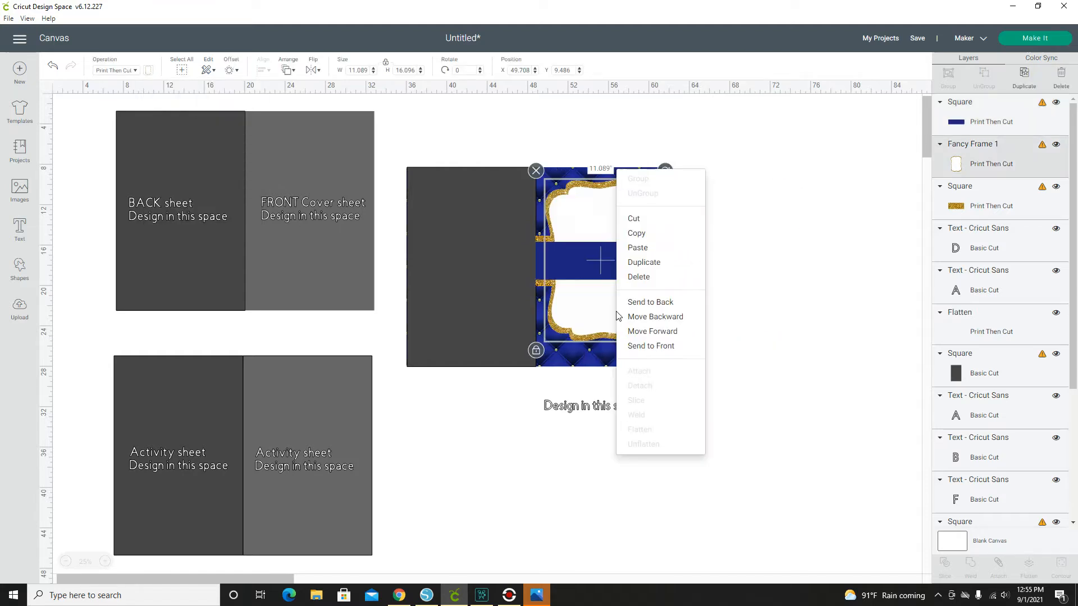
click(641, 342)
Resize the gold frame to about 11.5 in wide and 18 in high, and center it on the front cover.
drag(664, 350, 664, 356)
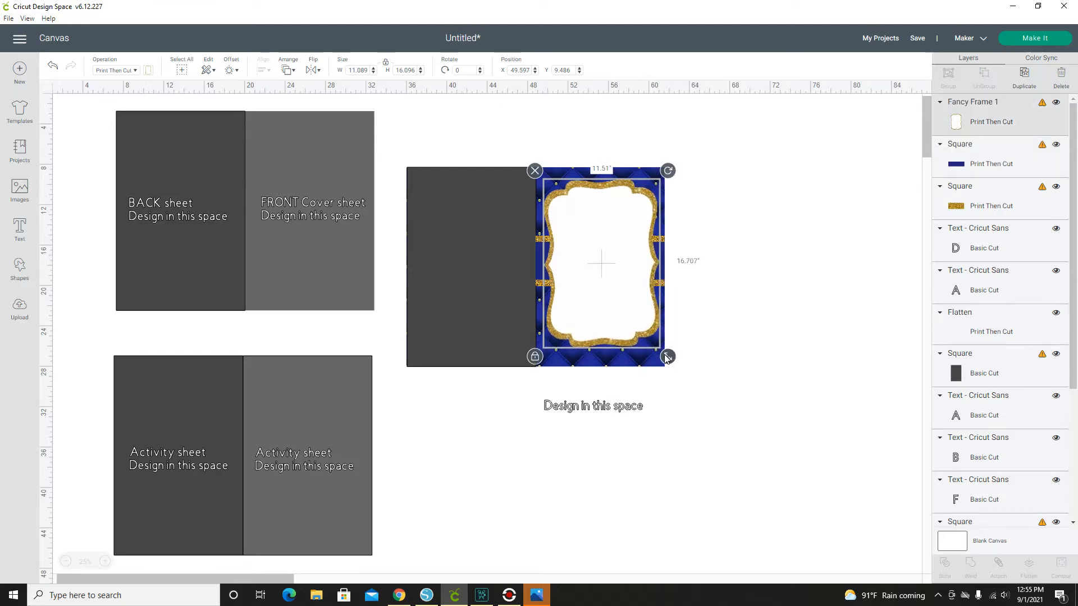
drag(616, 301, 615, 303)
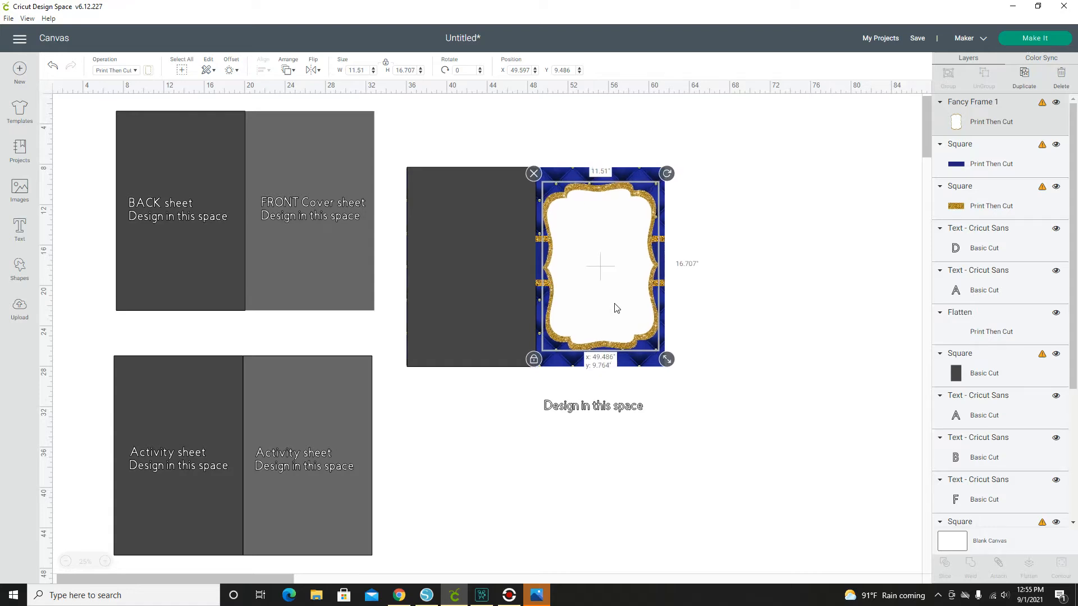
click(615, 260)
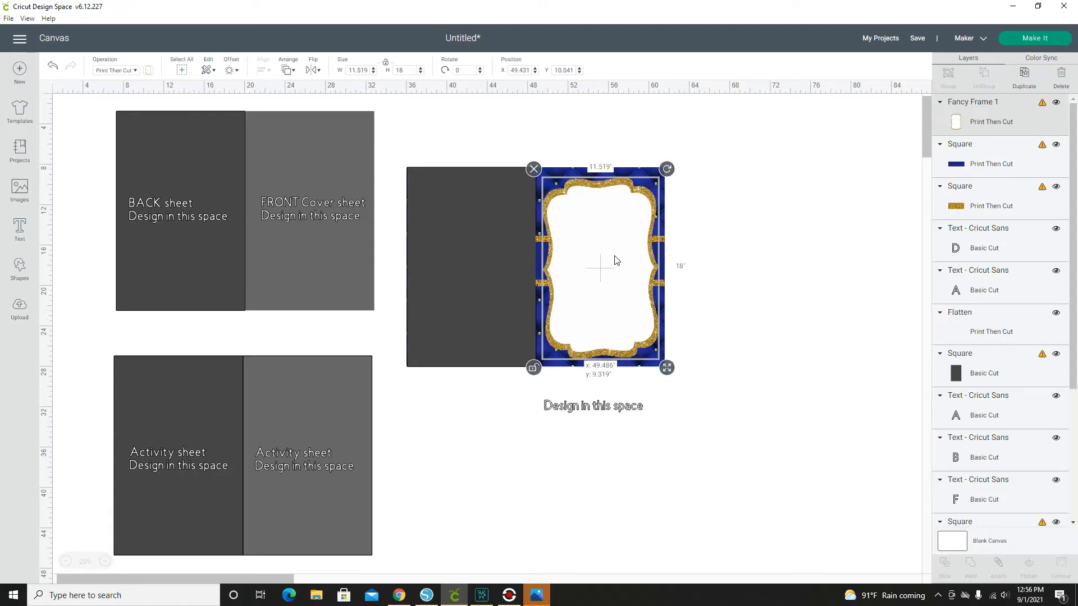
Move the dark gray half-page panel off the left half of the blue cover into the empty area right of it.
click(494, 271)
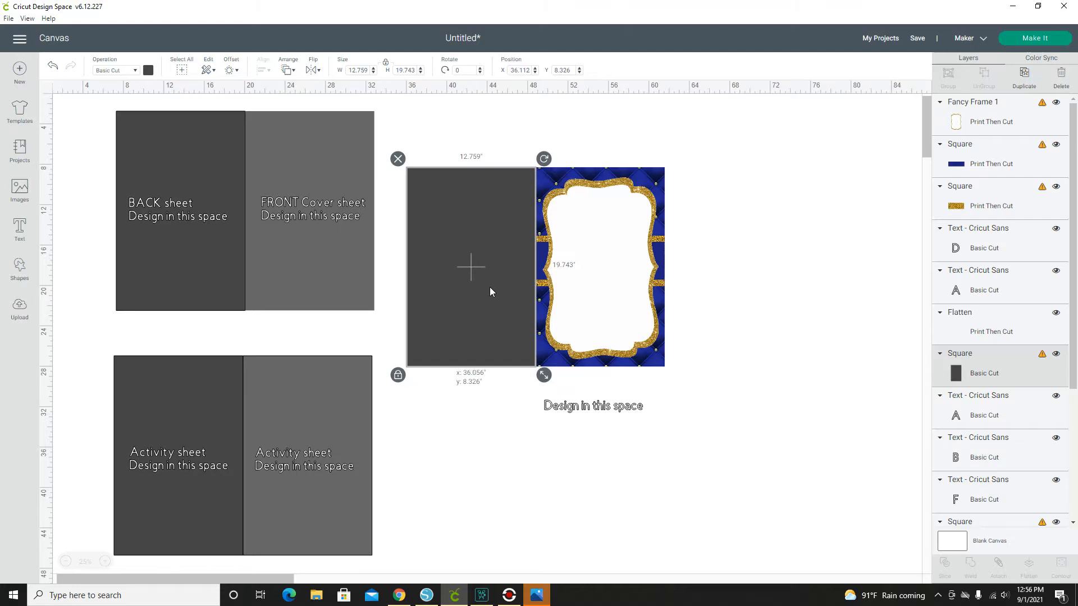
drag(489, 288, 818, 248)
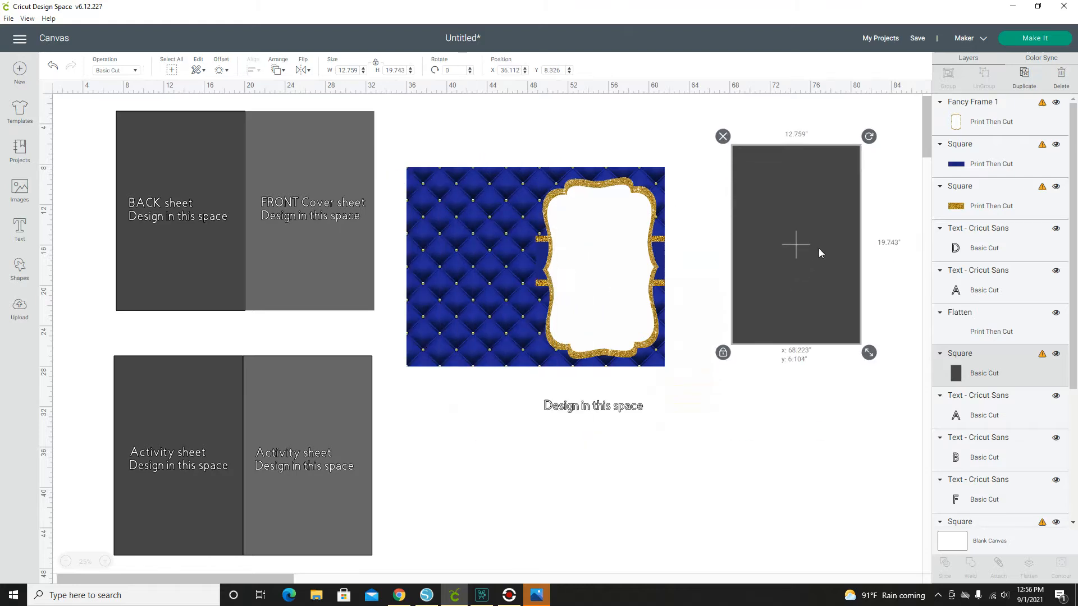
click(806, 313)
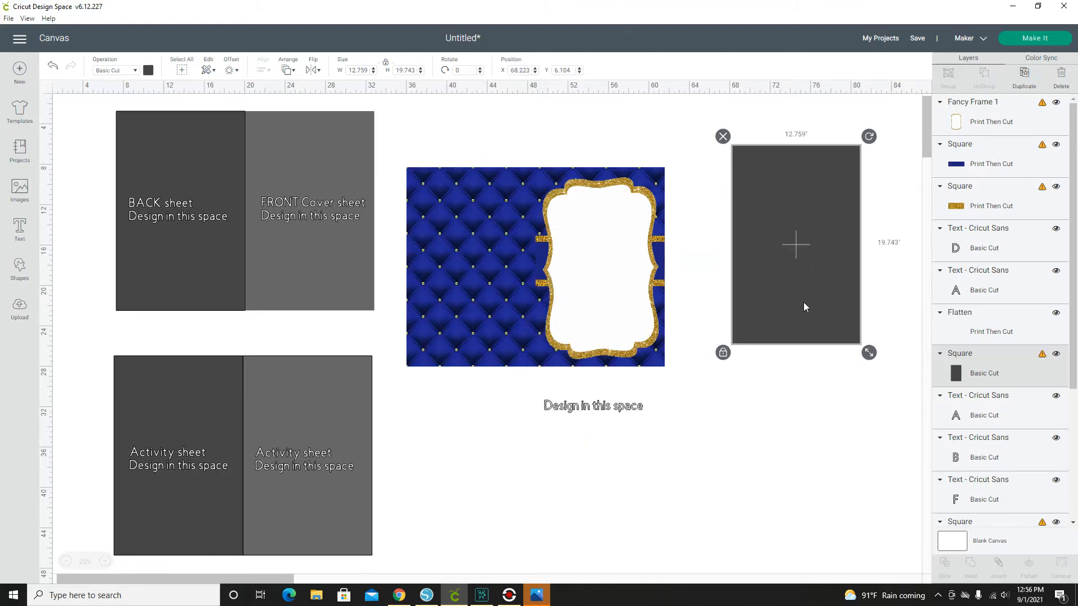
drag(598, 382, 801, 211)
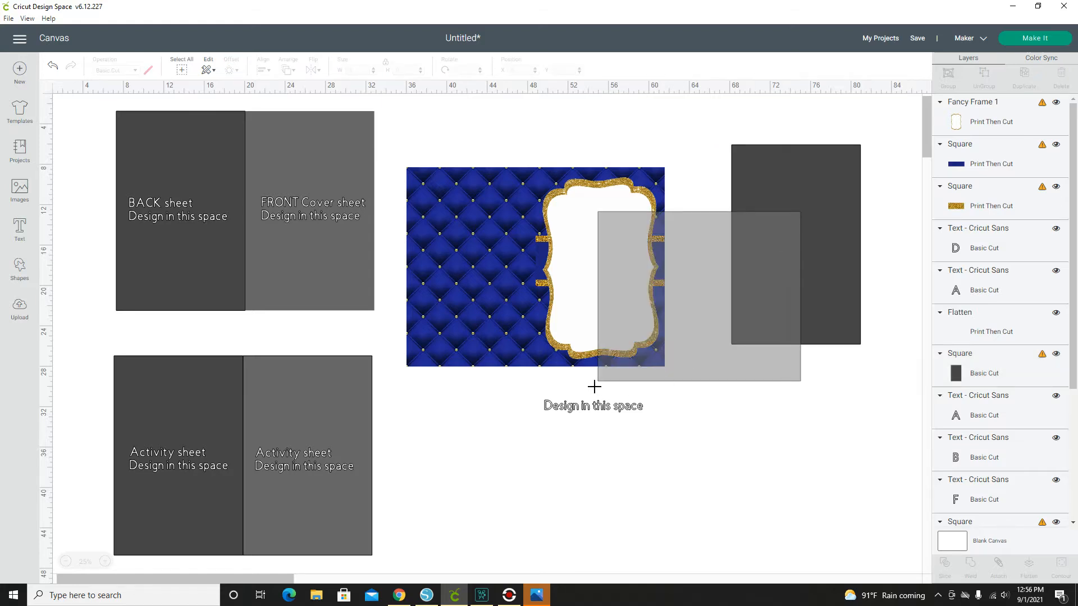
click(604, 416)
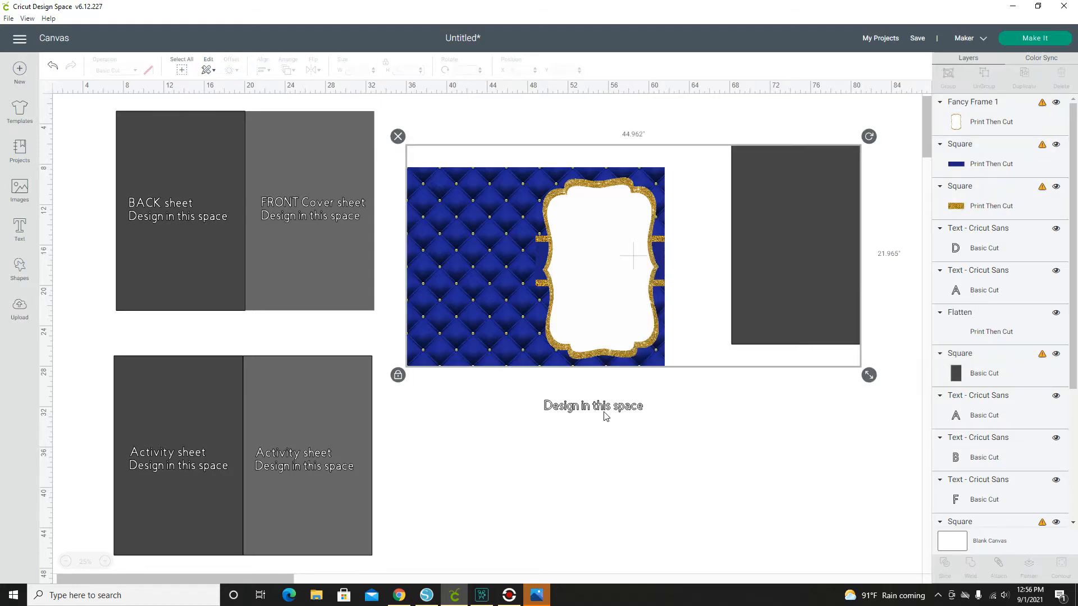
drag(681, 382, 686, 385)
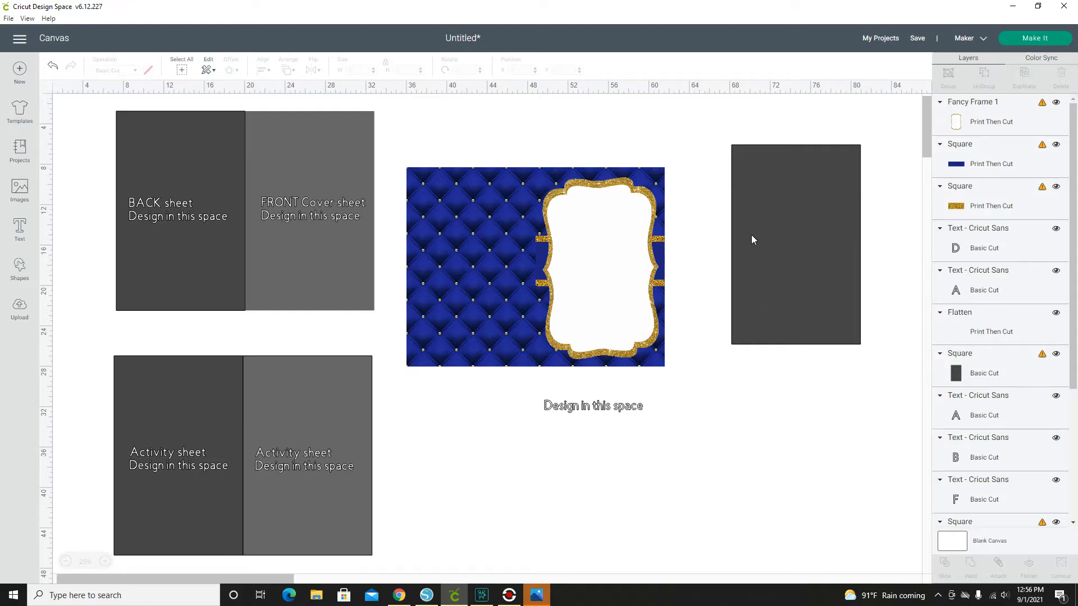
Reposition the dark gray half-page panel closer to the right edge of the blue cover sheet.
click(477, 269)
drag(478, 268, 464, 242)
drag(662, 236, 750, 228)
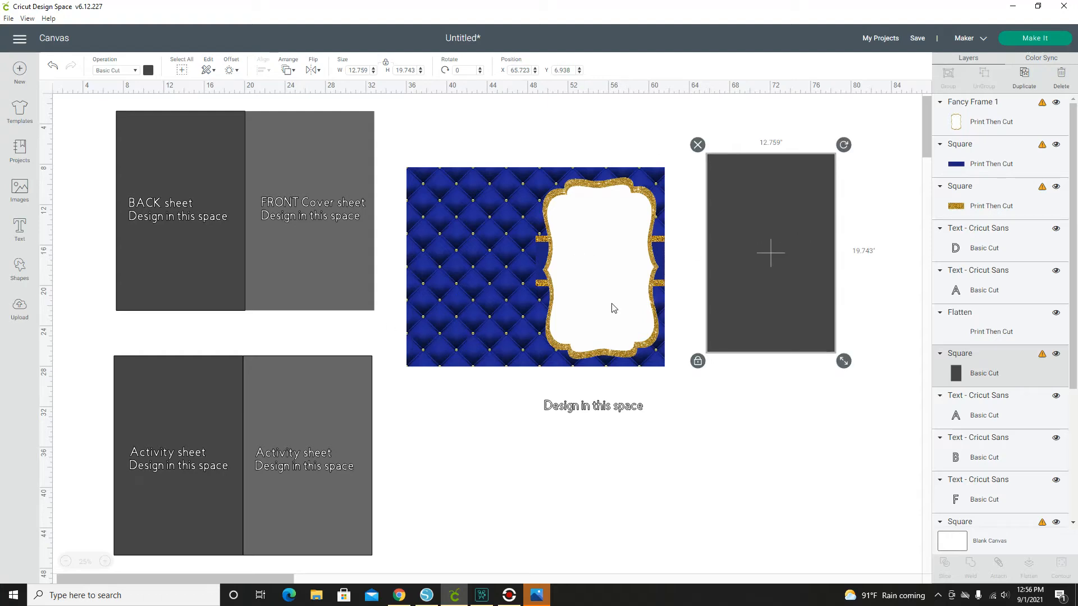
Insert the uploaded crowned baby image, scale it to about 6.1 by 14.3 in, and place it inside the gold frame.
click(21, 317)
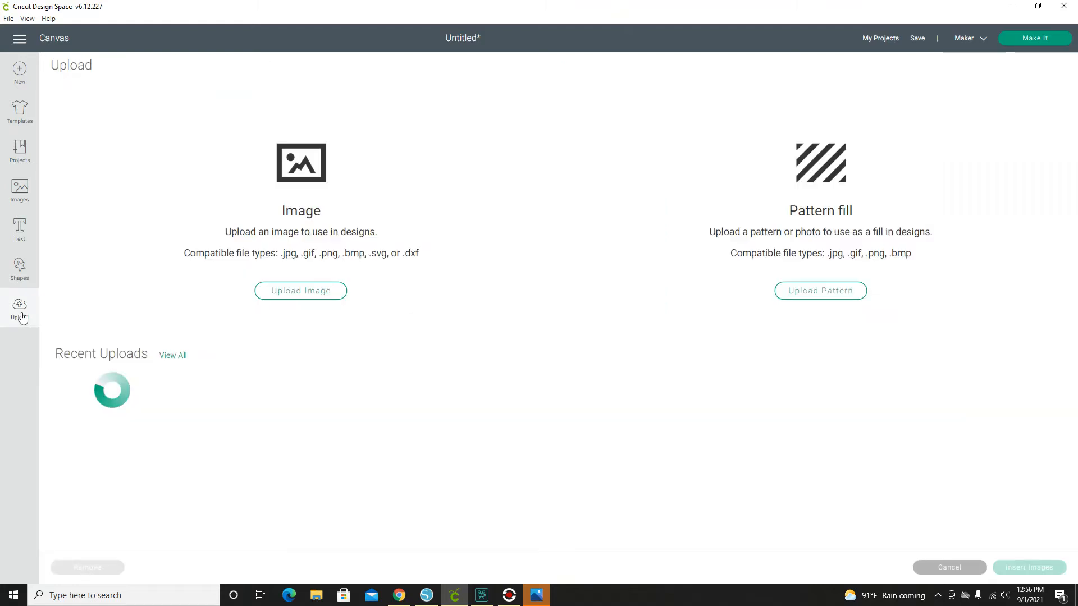
click(354, 432)
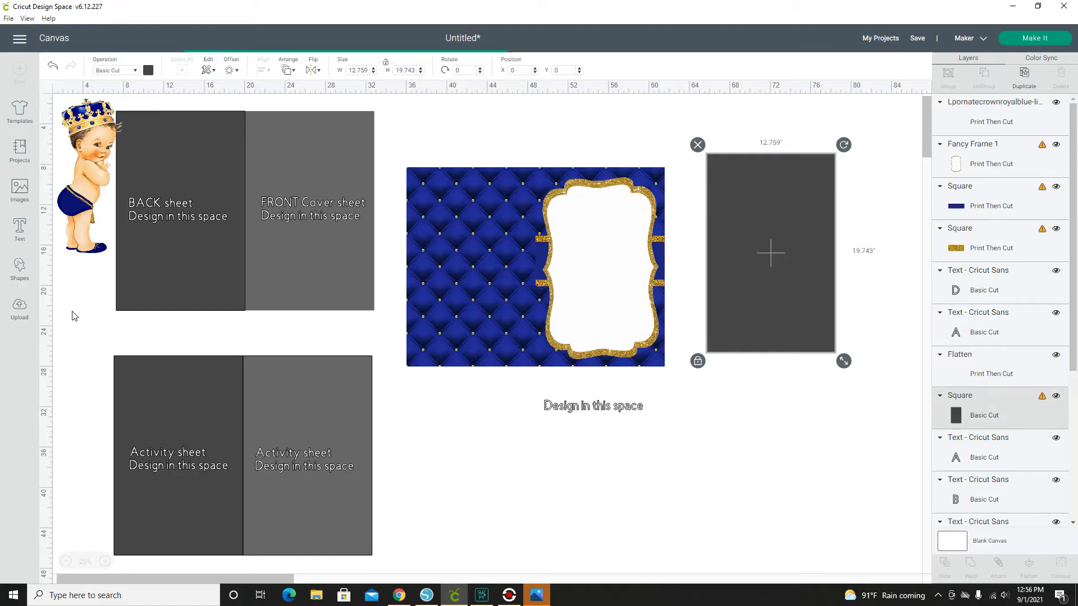
drag(77, 202, 598, 273)
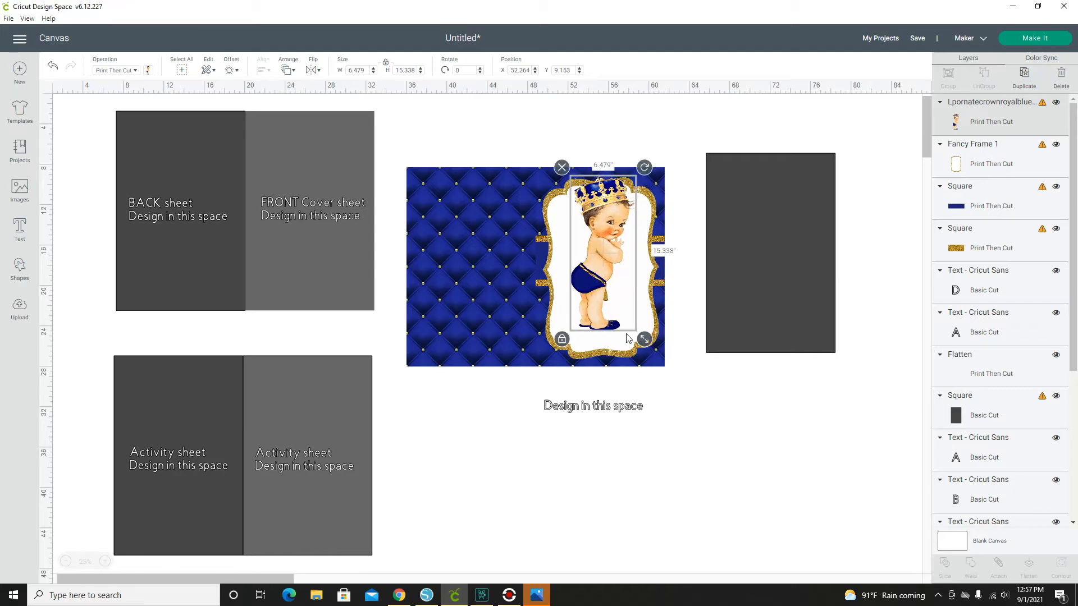
drag(644, 343, 636, 334)
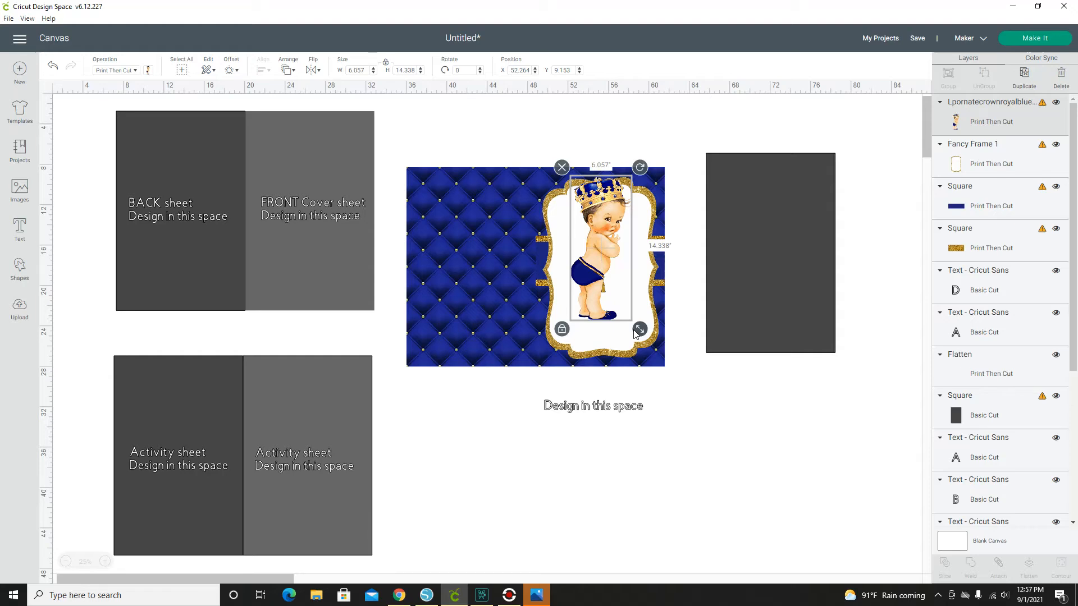
drag(595, 285, 596, 284)
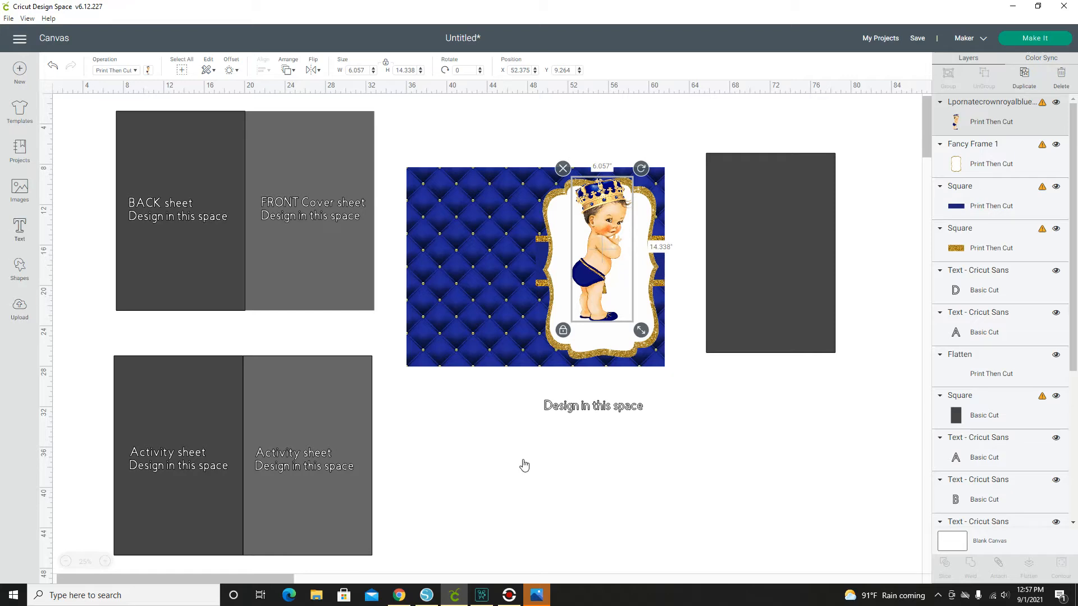
Add the text "Welcome Baby" and place it beneath the baby image inside the gold frame.
click(19, 236)
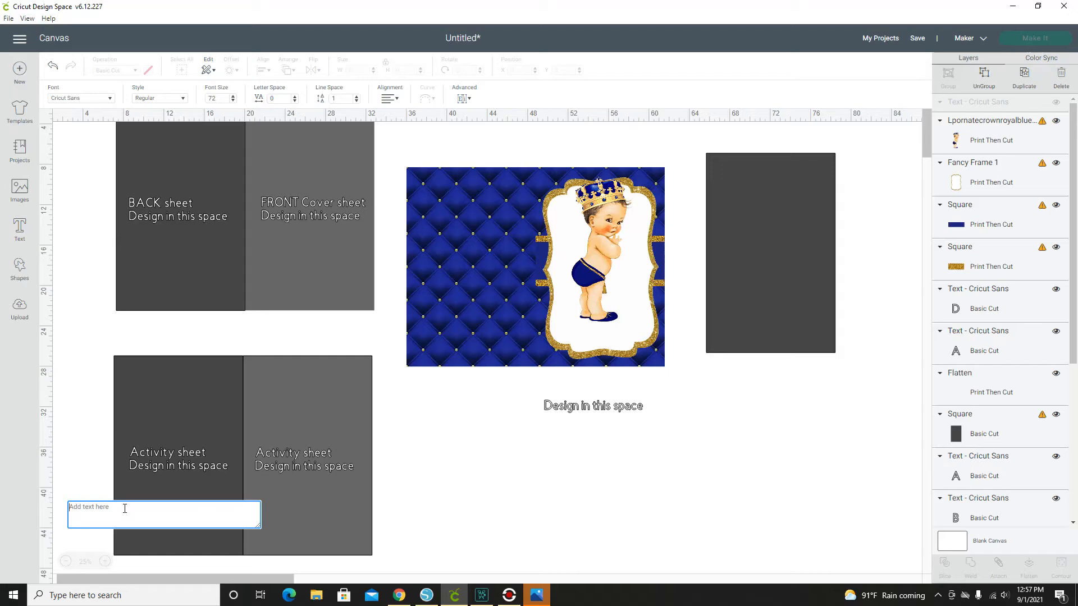
text(Welcome Baby)
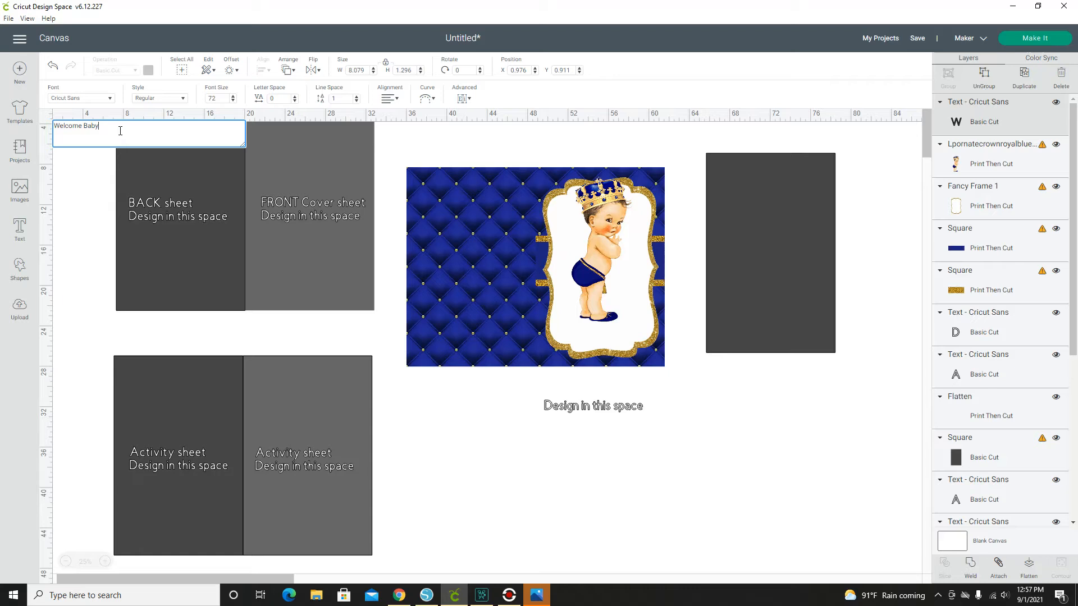
drag(59, 127, 54, 130)
click(417, 149)
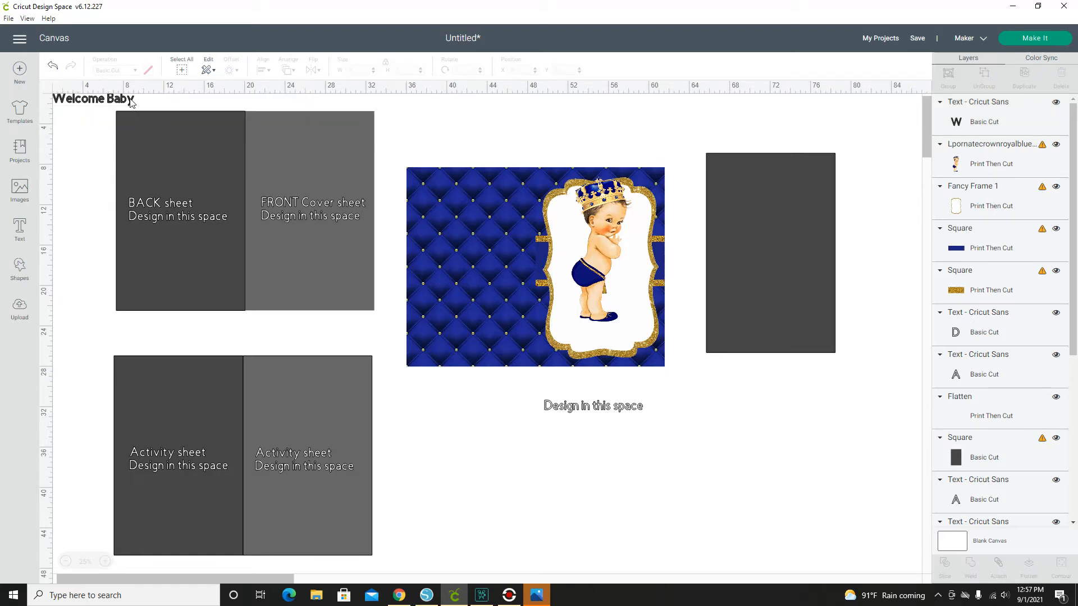
drag(644, 334, 640, 331)
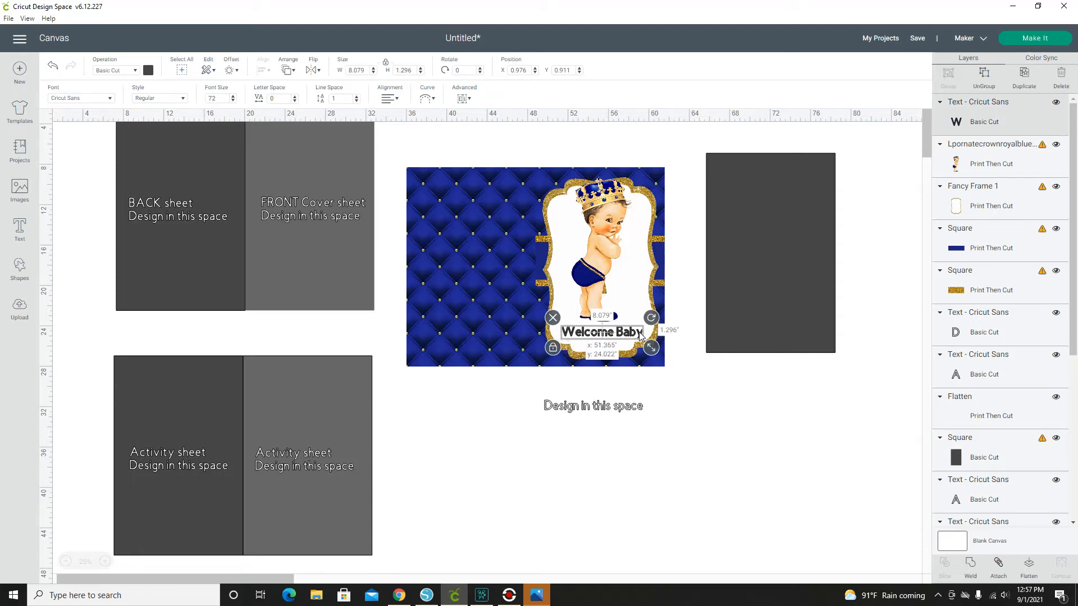
Color the "Welcome Baby" text dark blue and flatten it into a printable layer.
click(137, 70)
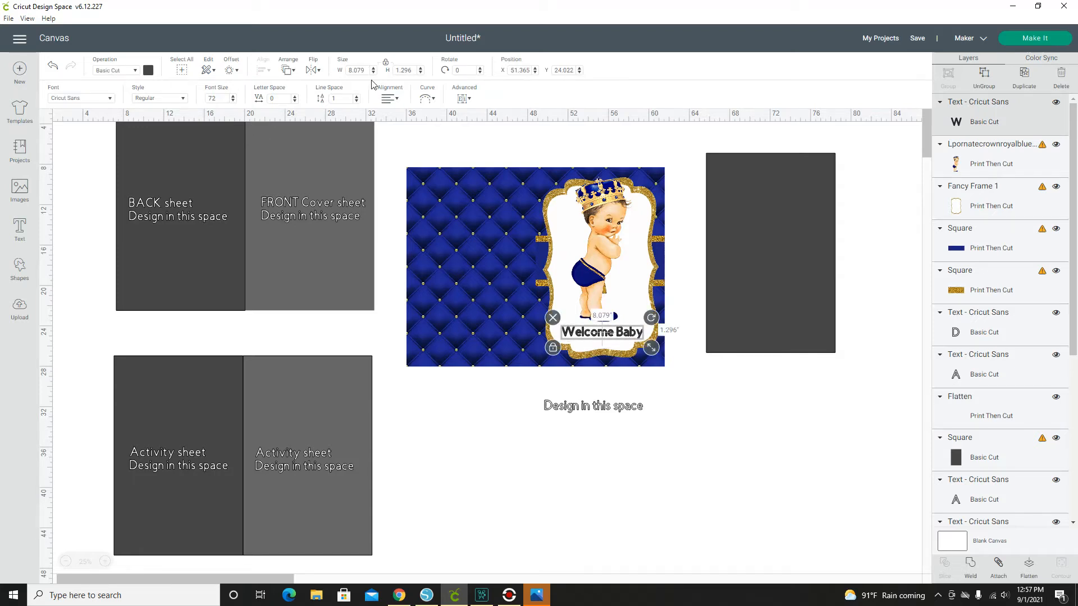
click(148, 72)
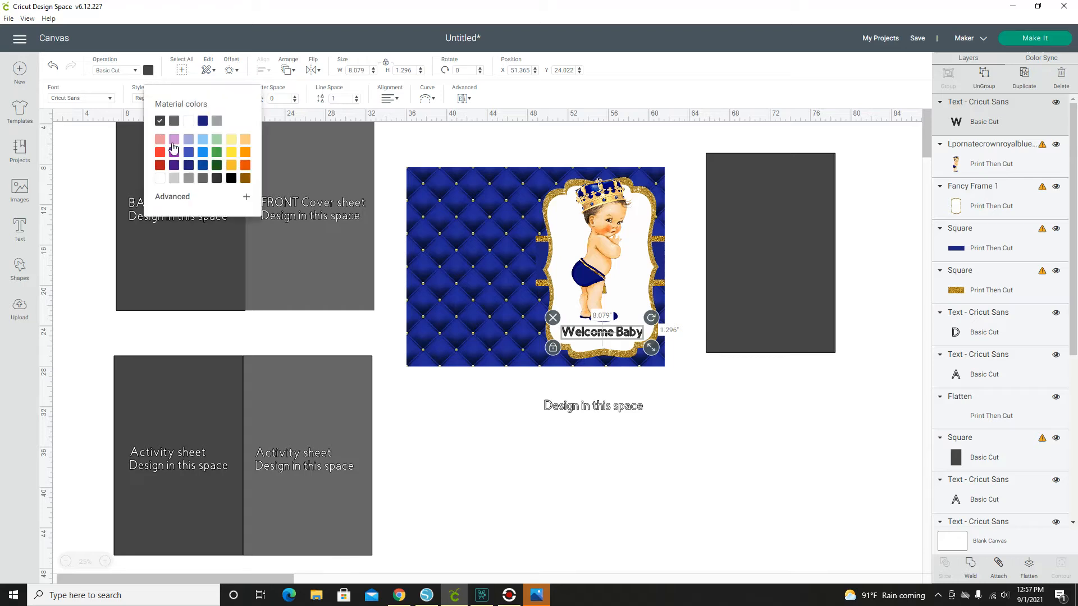
click(189, 169)
click(1028, 568)
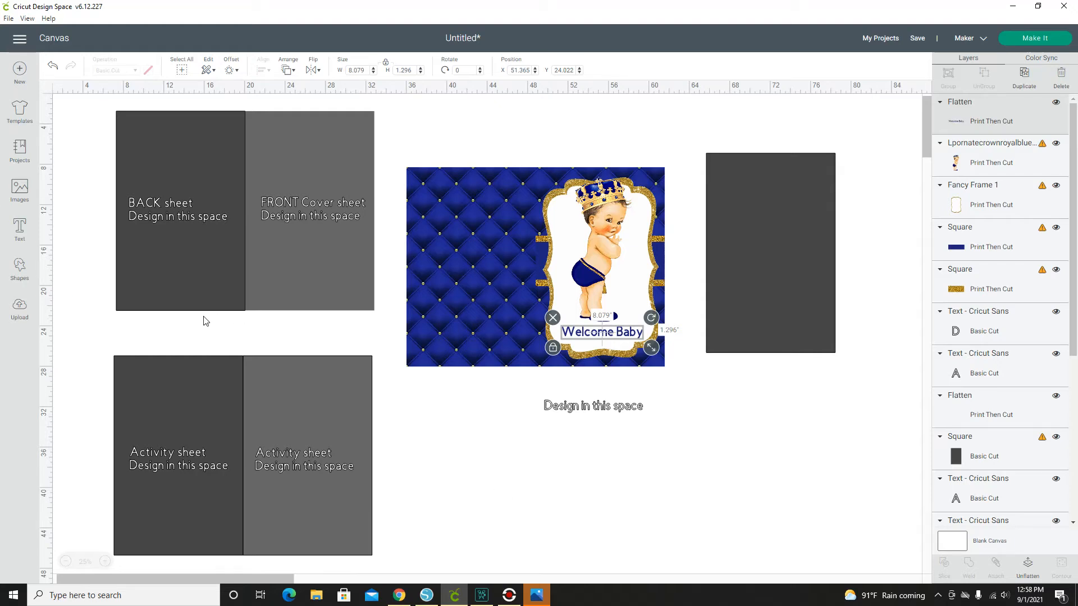
Set the separate front cover sheet to Print Then Cut and fill it with the blue tufted pattern.
click(262, 265)
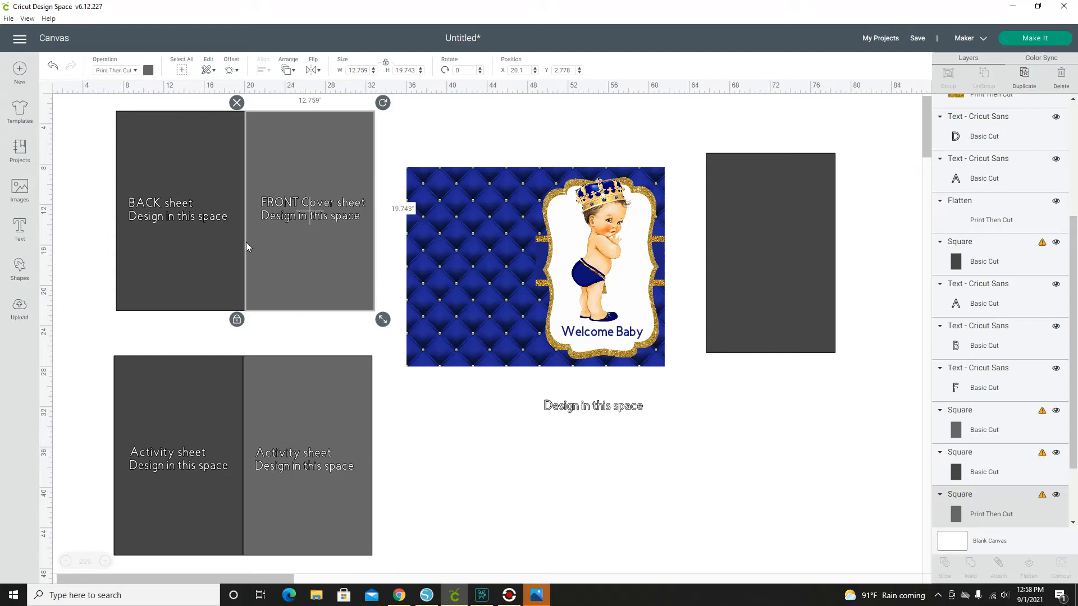
click(135, 71)
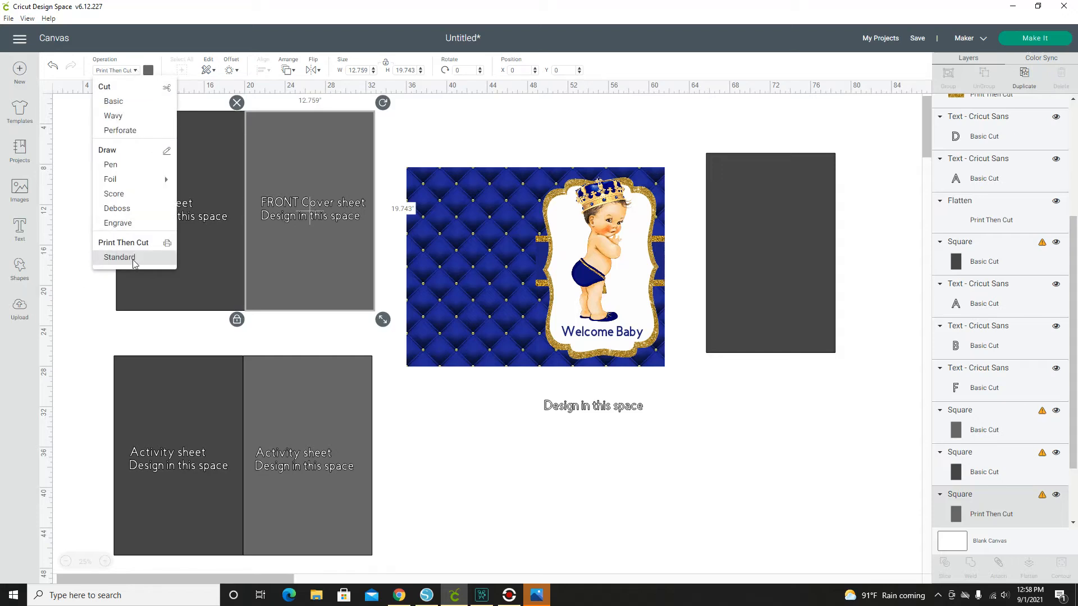
click(134, 262)
click(148, 70)
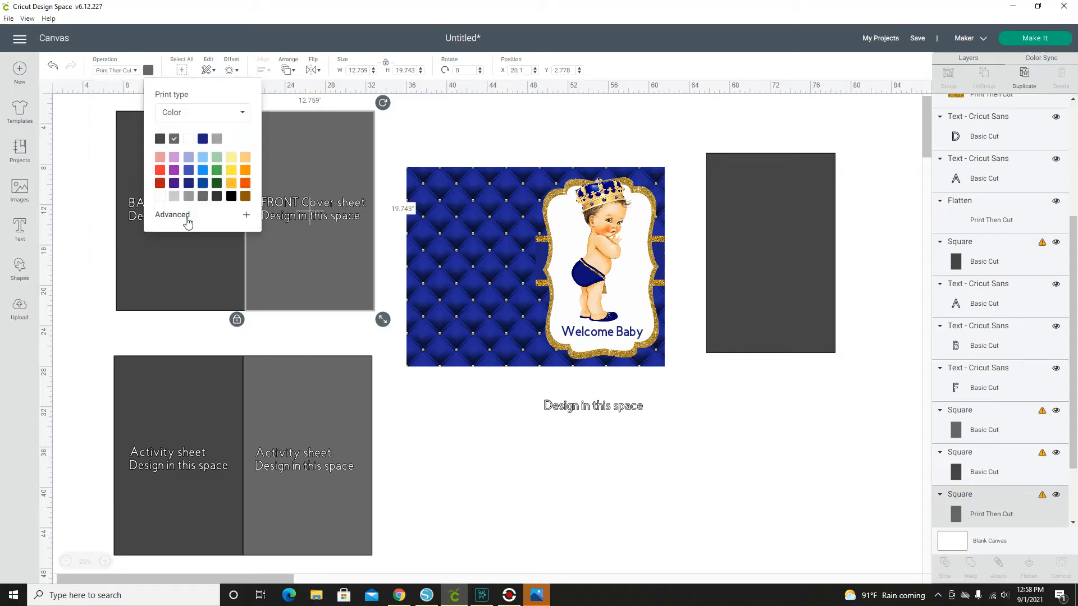
click(202, 112)
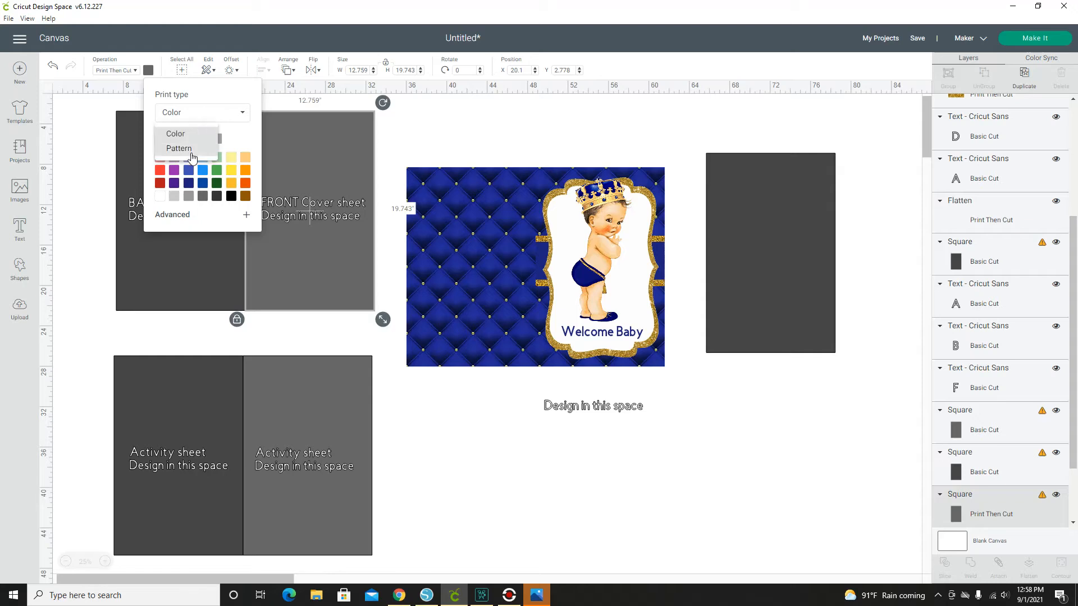
click(178, 149)
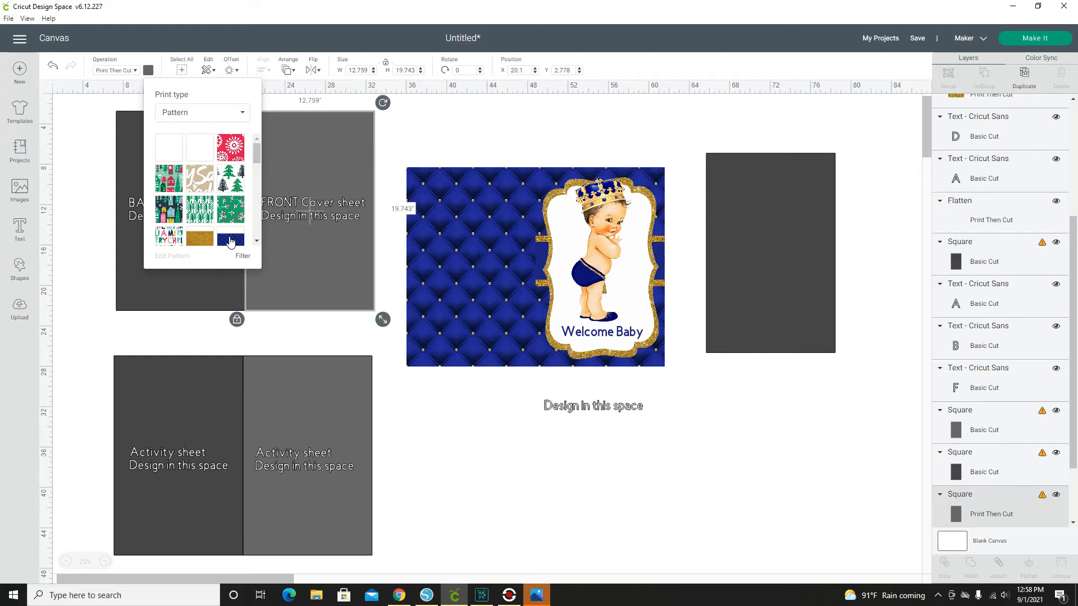
click(230, 240)
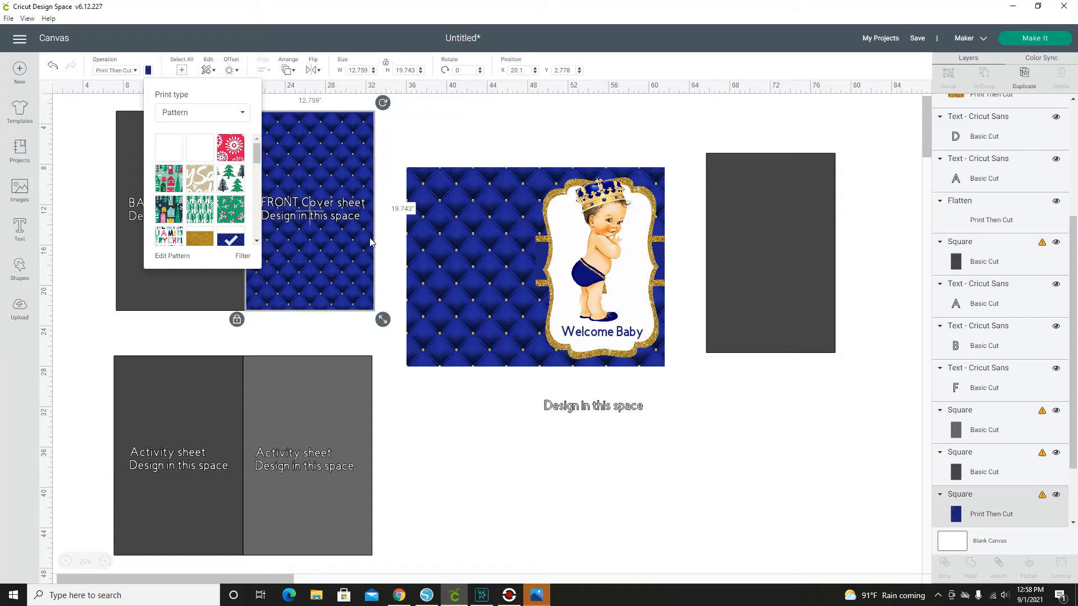
Move the FRONT Cover sheet and BACK sheet labels off their panels into the gap just beneath them.
drag(349, 214, 351, 333)
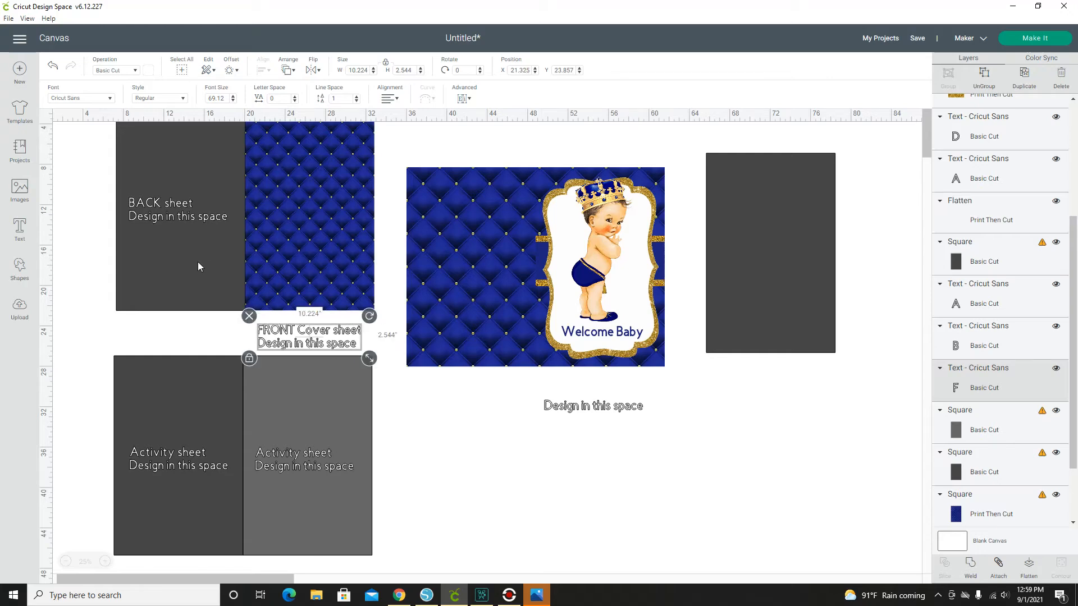
scroll(206, 260, up, 1)
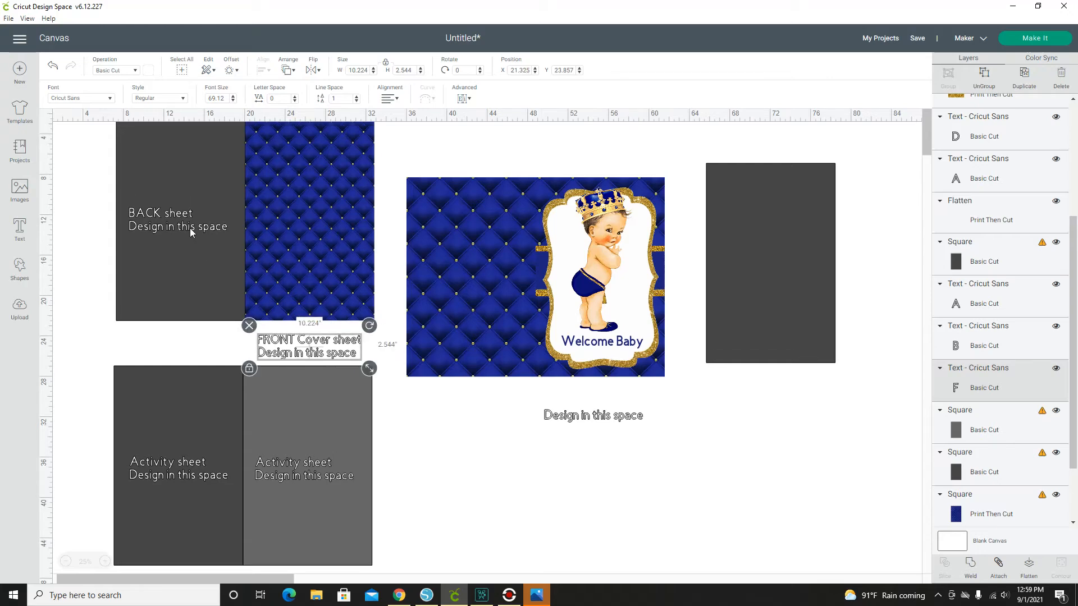
drag(189, 279, 190, 353)
Set the separate back sheet to Print Then Cut and fill it with the gold glitter pattern.
click(184, 237)
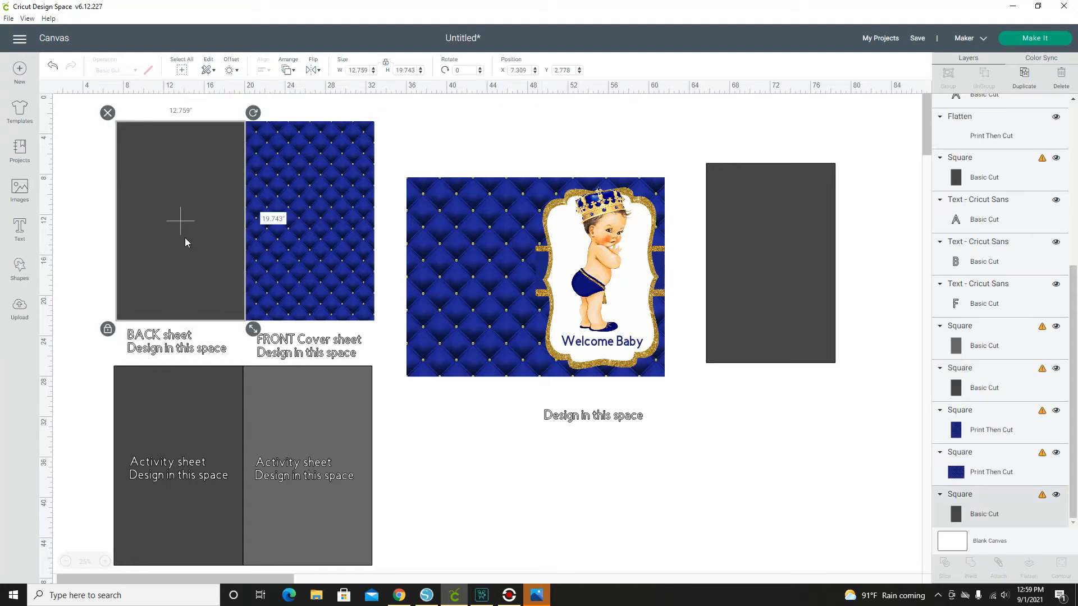
click(169, 211)
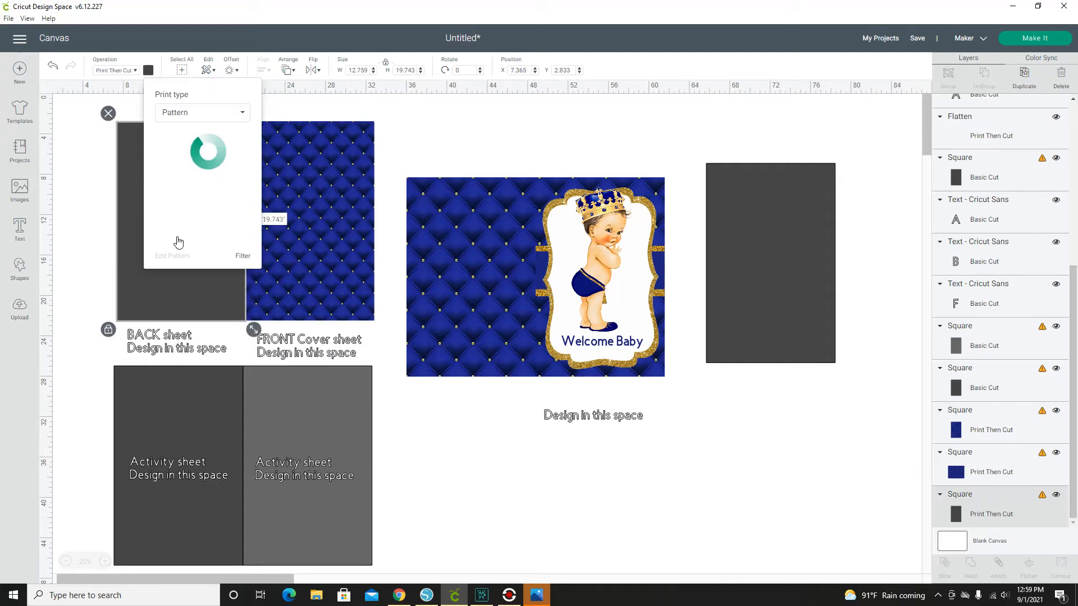
click(195, 241)
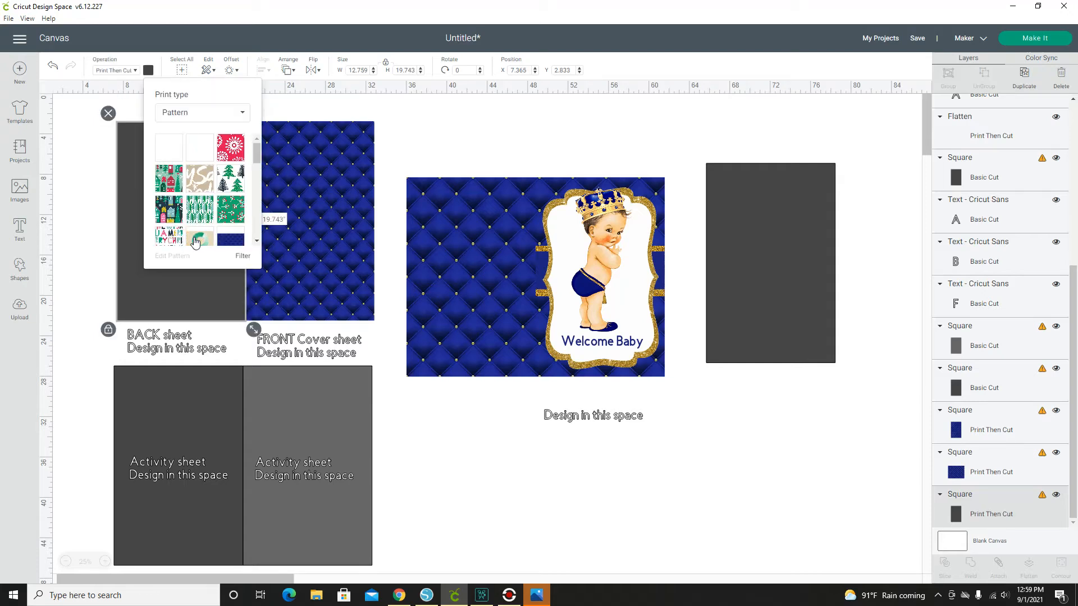
click(431, 150)
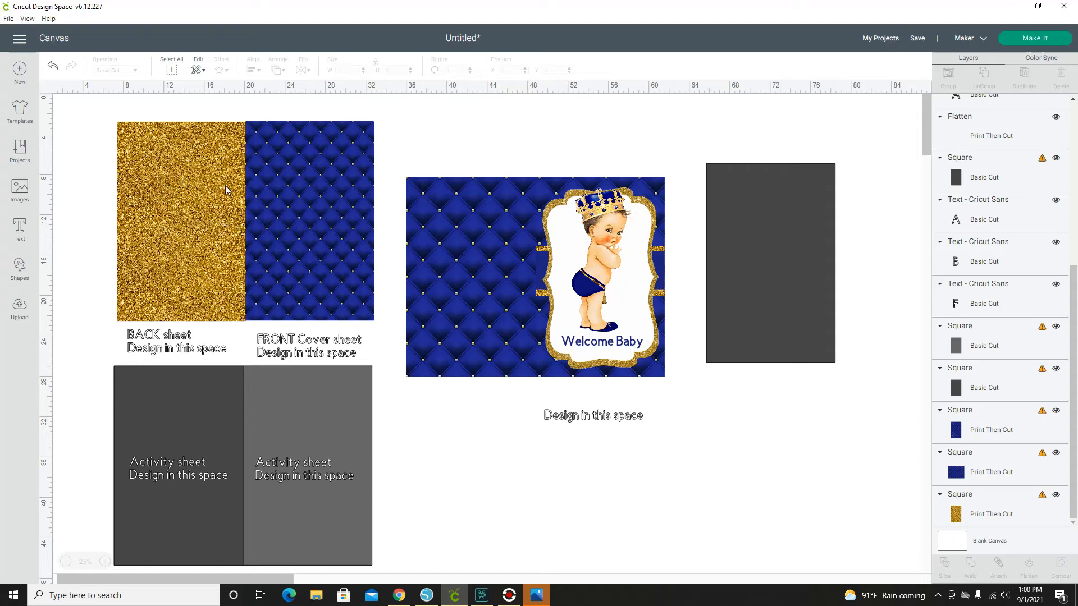
Duplicate the gold frame, bands and crowned baby, and arrange the copies on the separate blue front cover sheet.
click(564, 246)
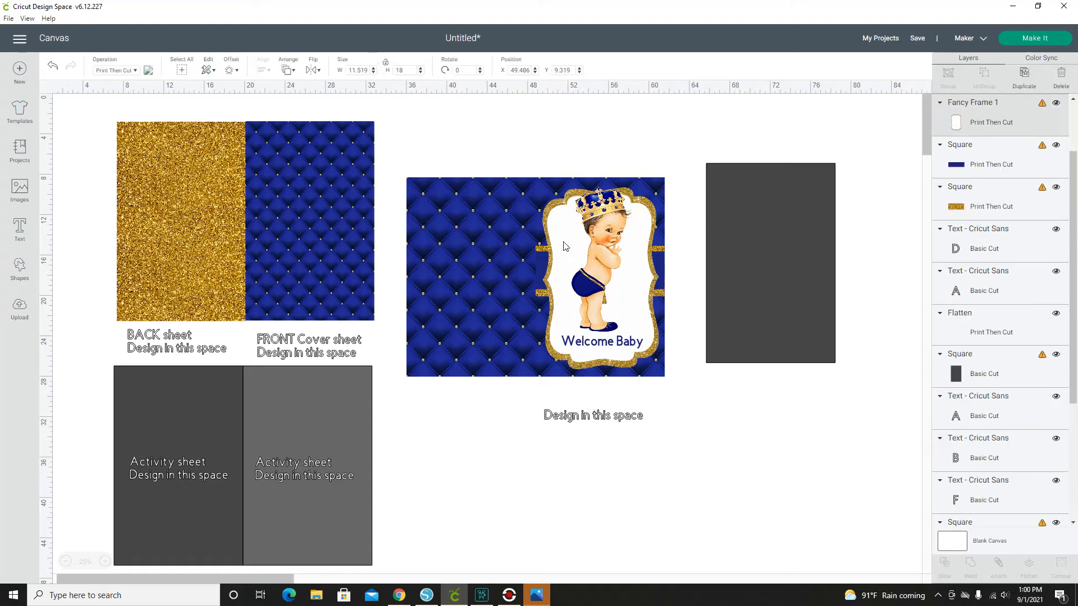
shift+click(601, 255)
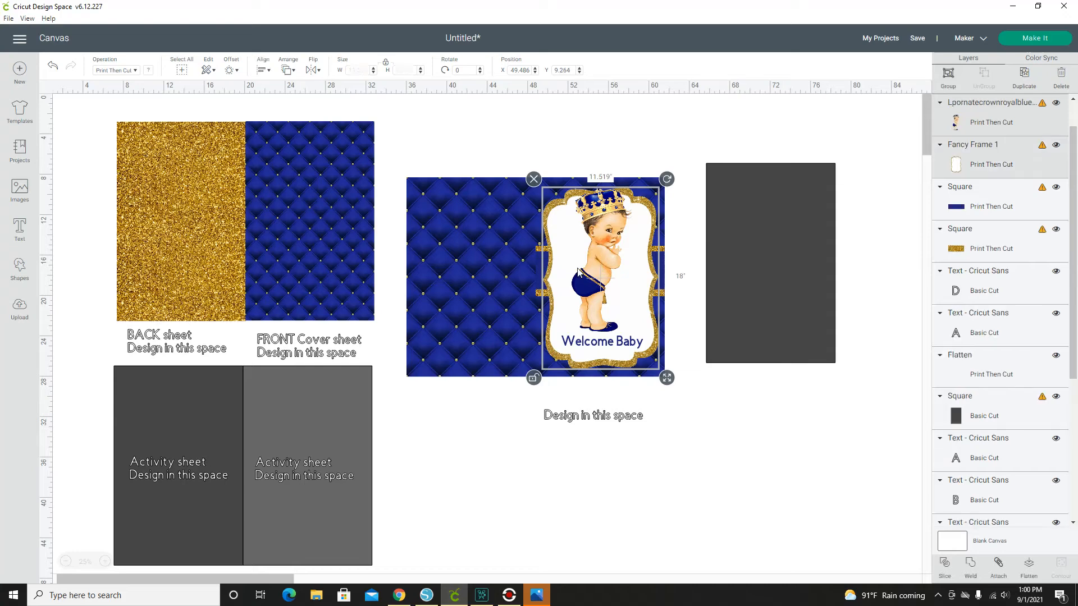
shift+click(538, 267)
shift+click(538, 249)
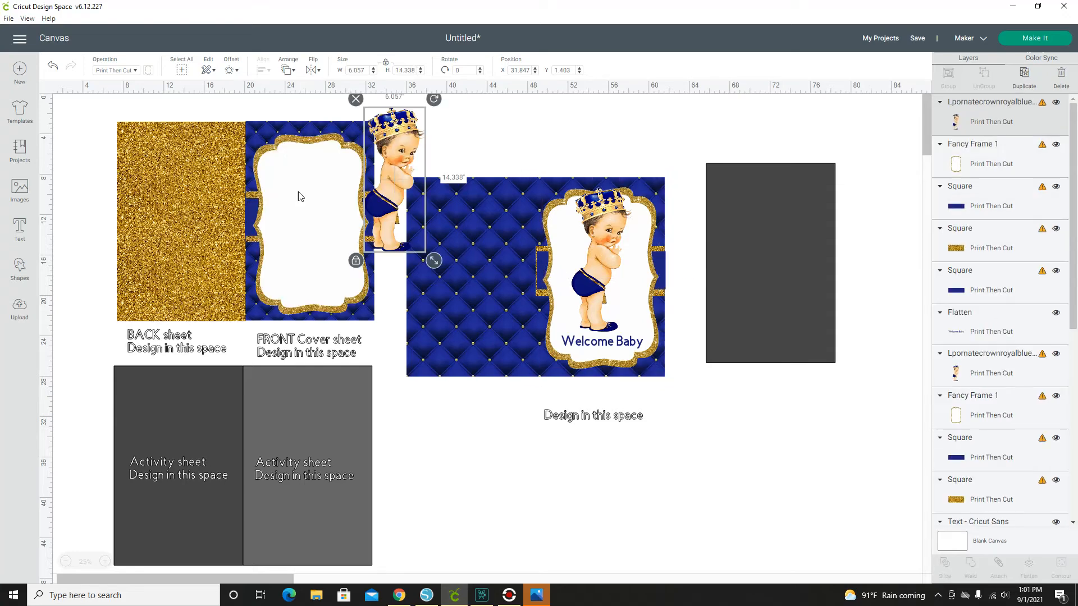
drag(398, 145, 315, 175)
click(317, 297)
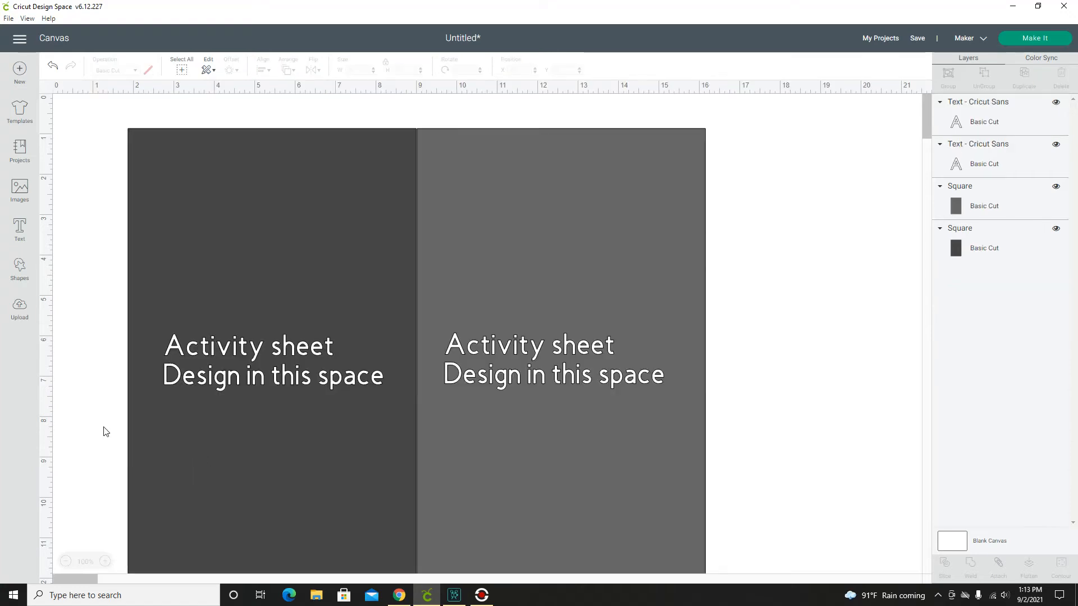
scroll(104, 429, down, 1)
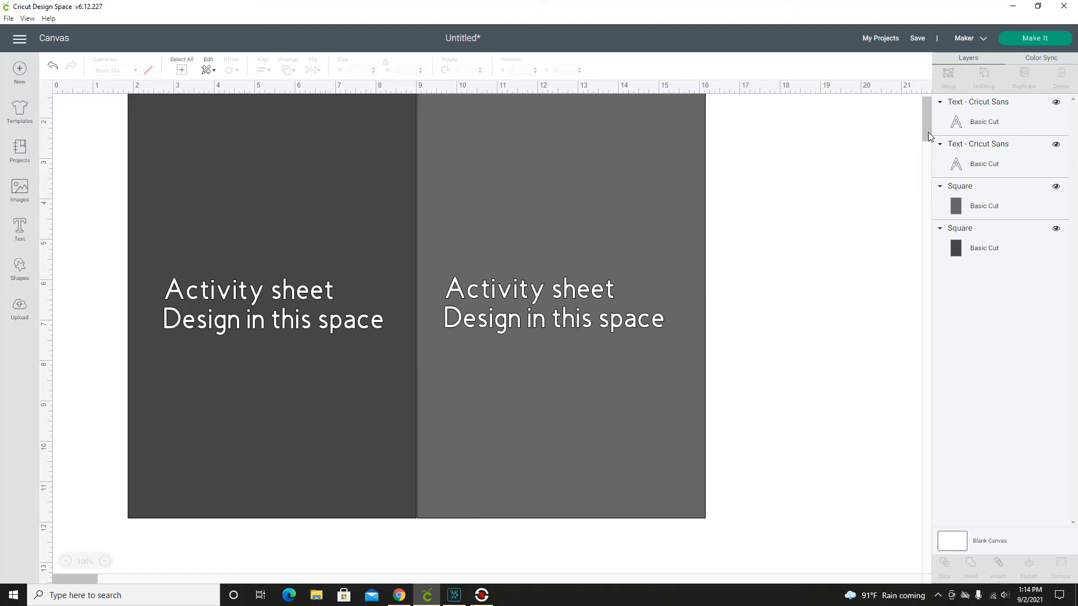
scroll(842, 197, down, 3)
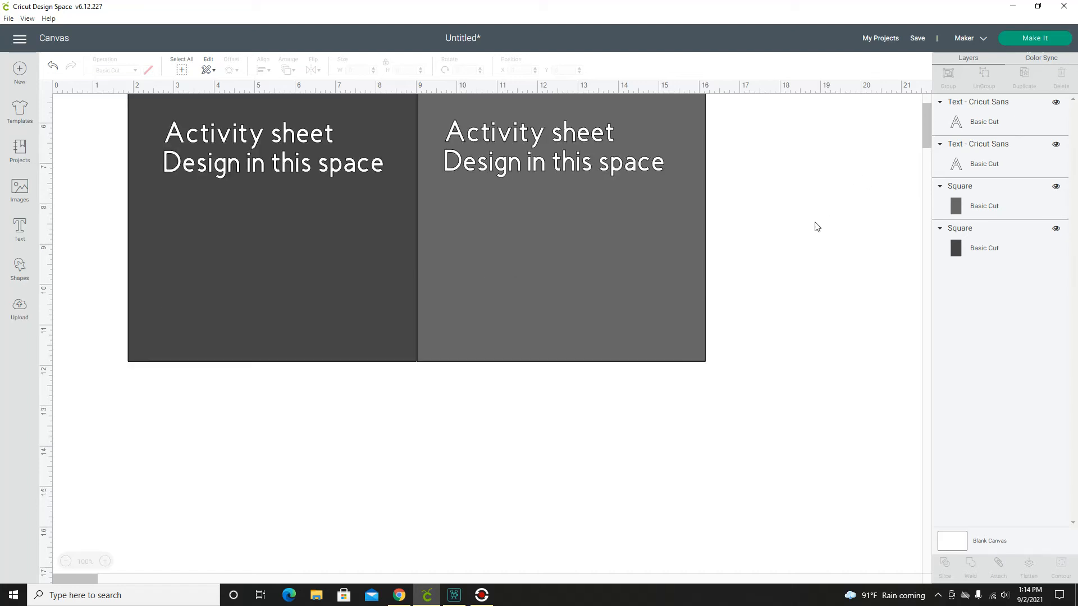
drag(928, 123, 931, 113)
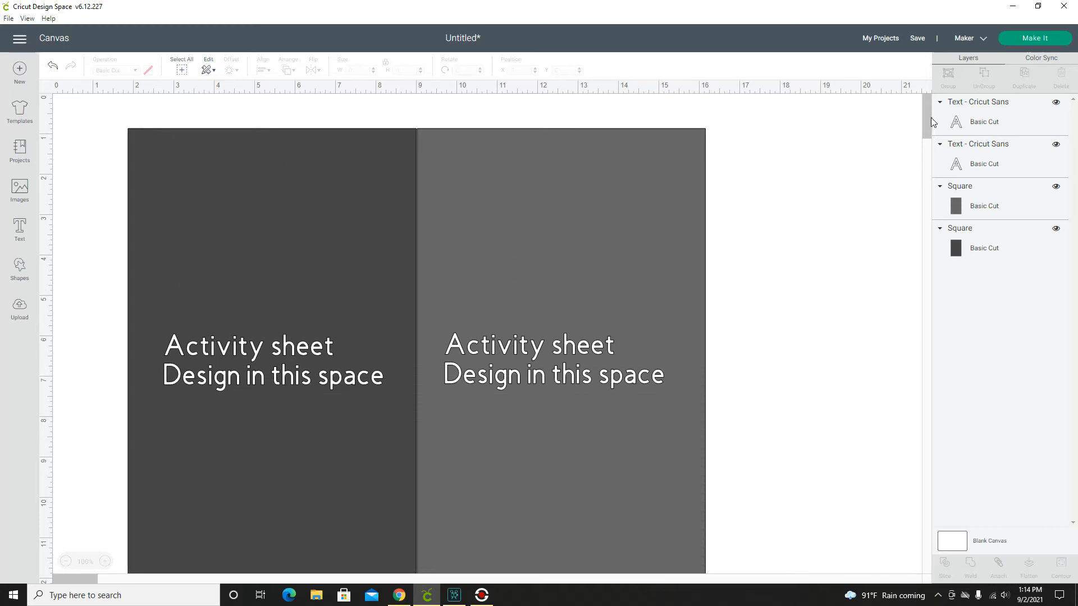
drag(931, 120, 930, 122)
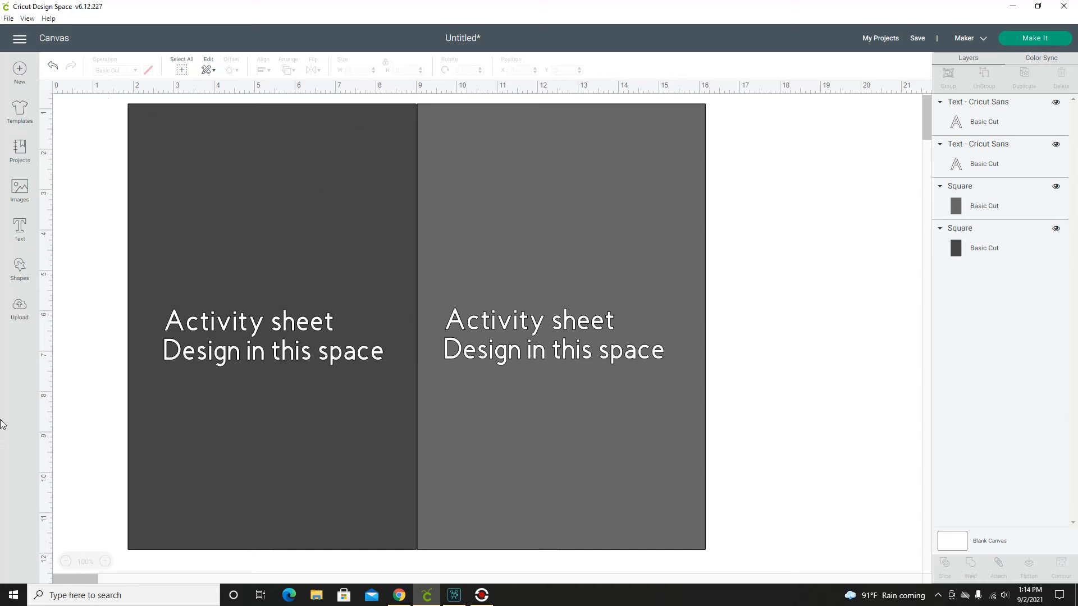
Insert the uploaded Word Scramble game image and place it over the lighter gray activity sheet panel.
click(22, 318)
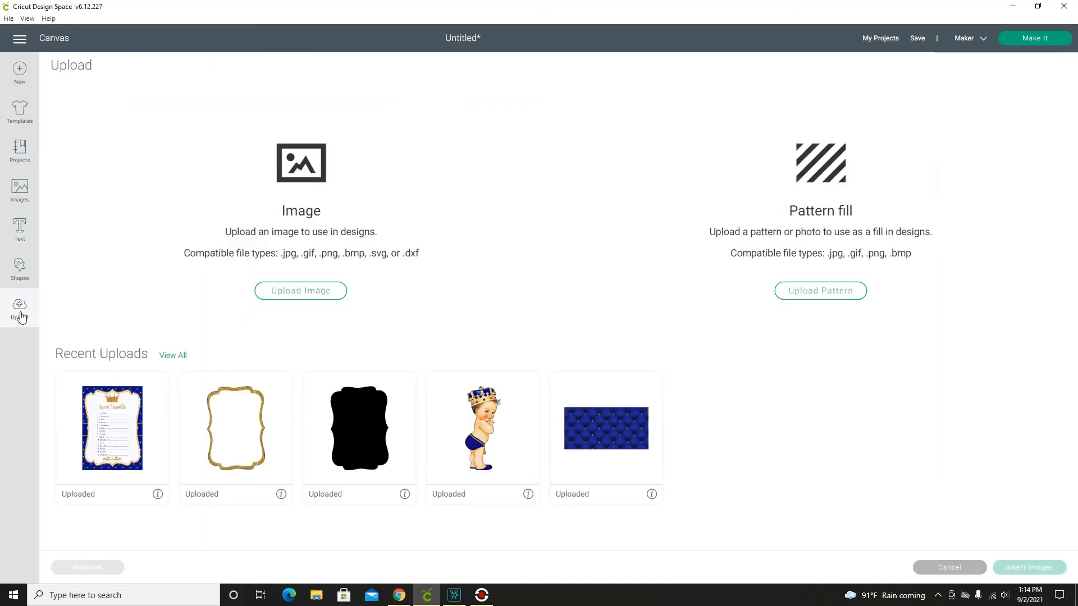
click(129, 442)
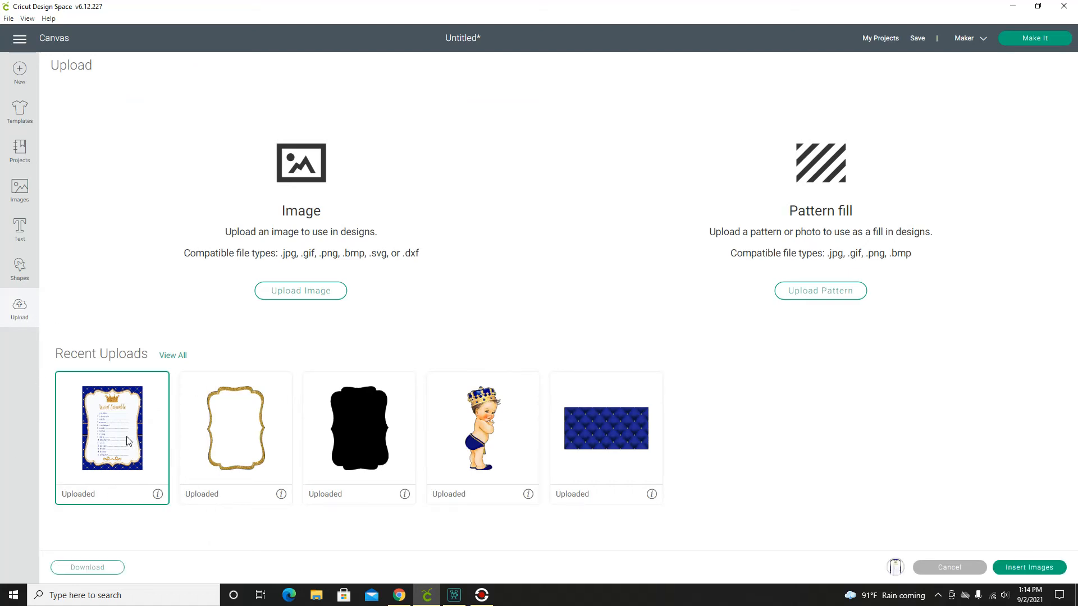
click(1020, 569)
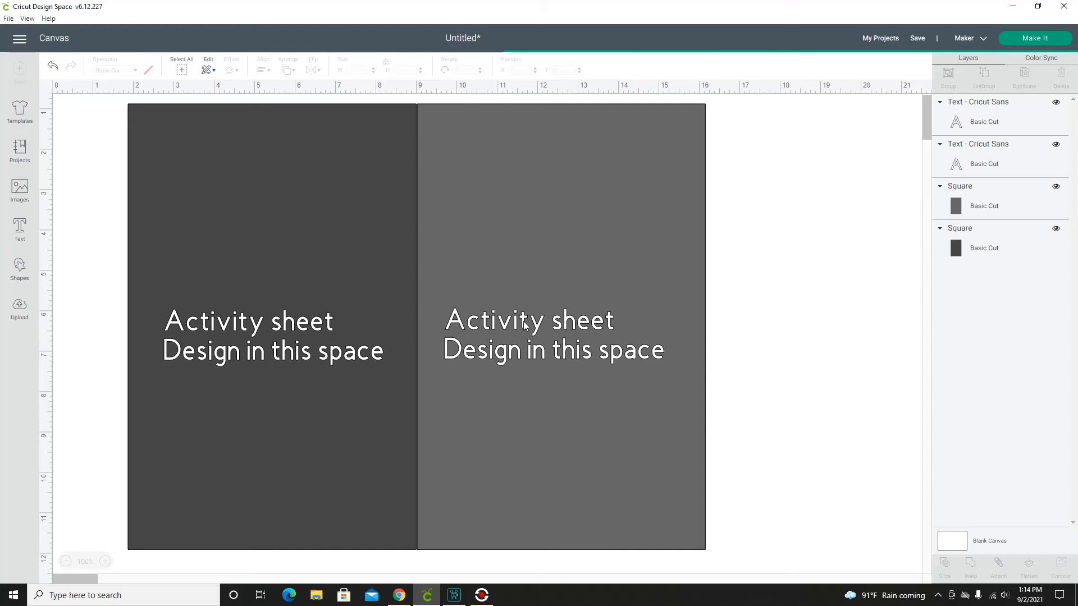
drag(361, 284, 710, 283)
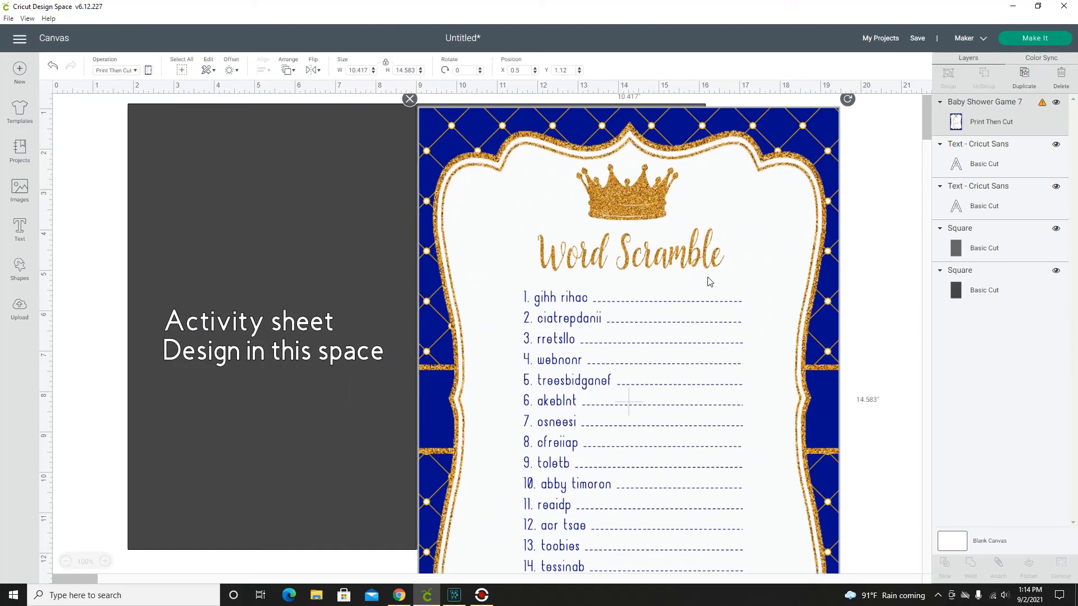
drag(707, 278, 711, 382)
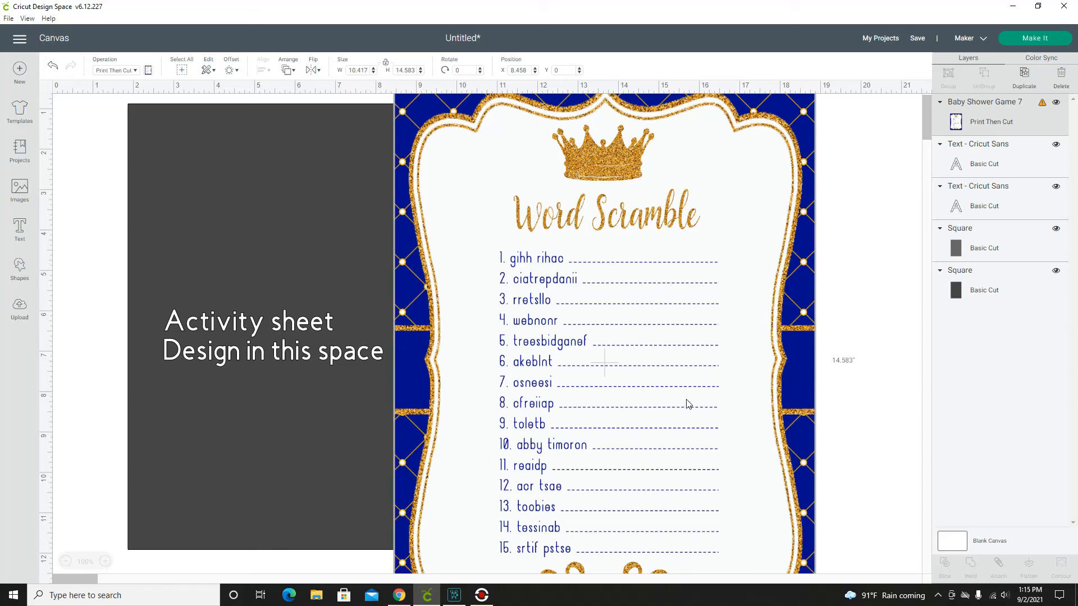
Resize the Word Scramble image to about 7.1 × 11 in and fit it exactly over the lighter gray panel.
scroll(858, 478, down, 1)
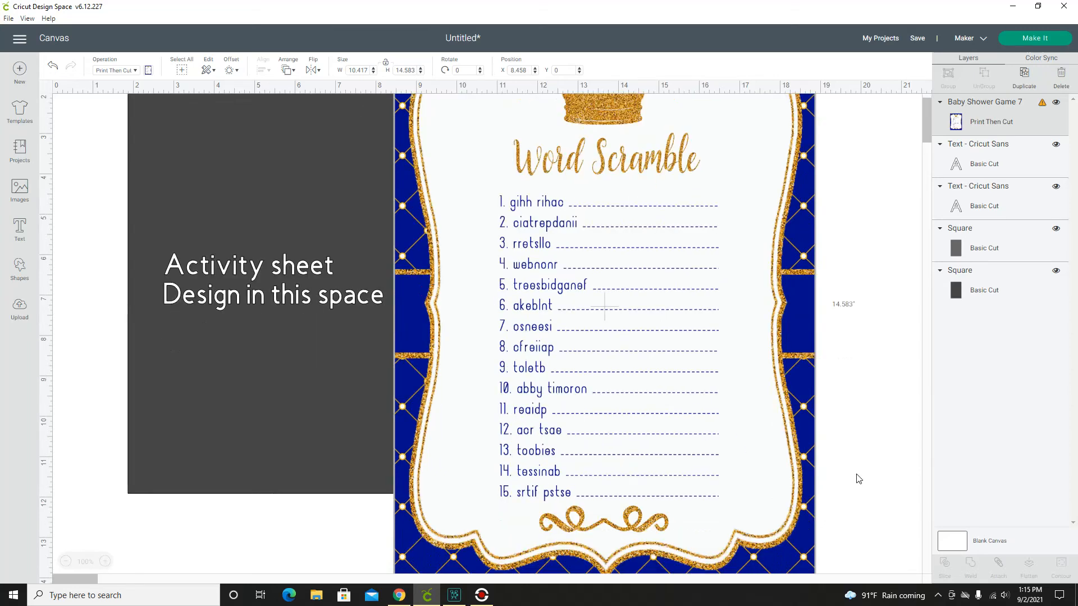
scroll(874, 358, down, 1)
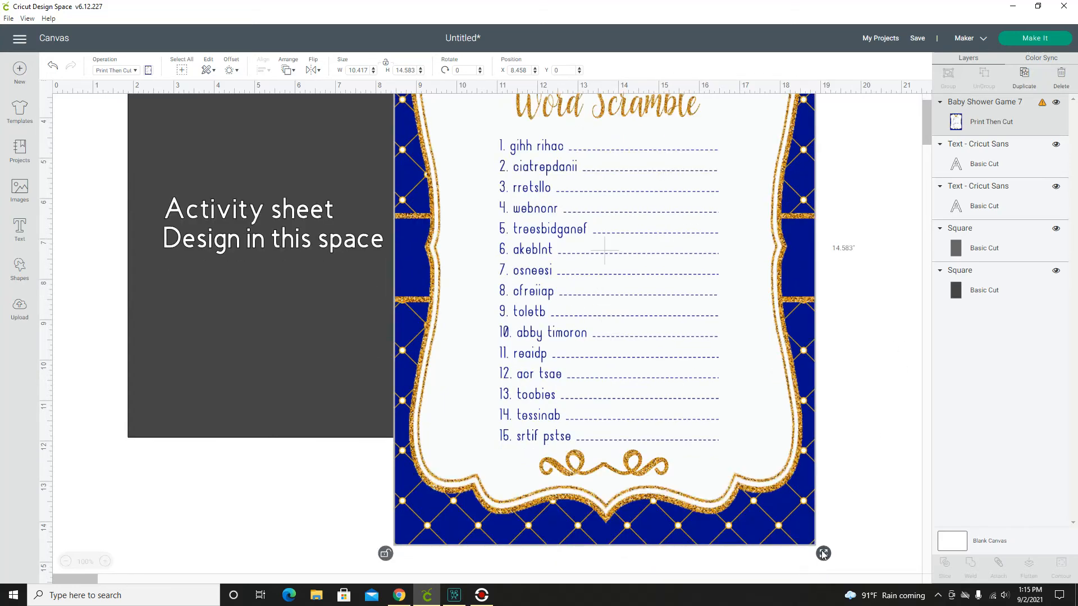
drag(824, 554, 822, 552)
drag(798, 475, 739, 385)
scroll(849, 380, up, 3)
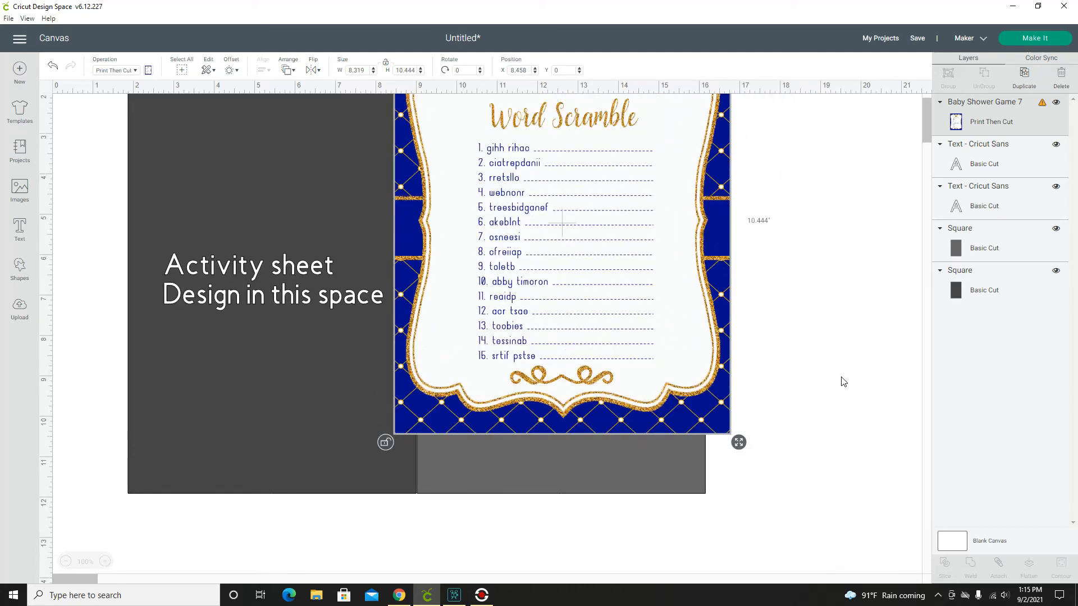
drag(479, 310, 504, 324)
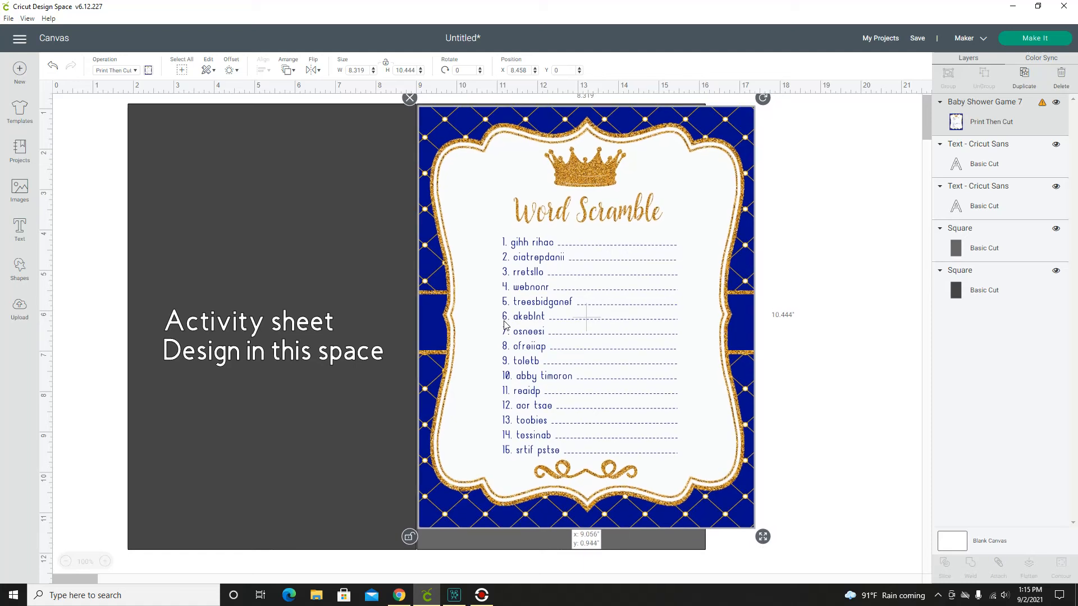
drag(504, 325, 505, 323)
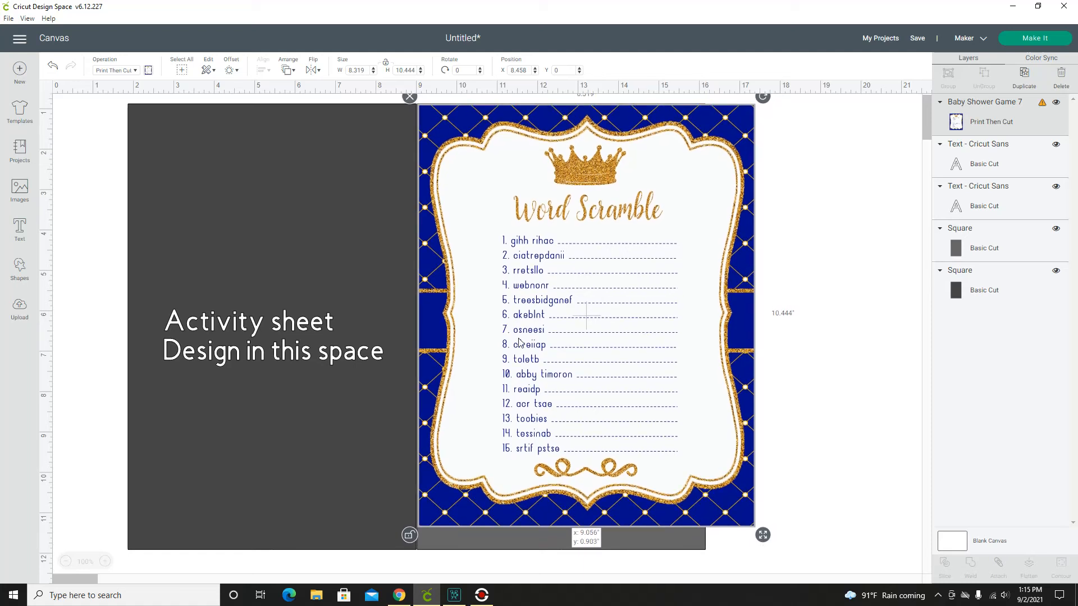
drag(762, 535, 715, 558)
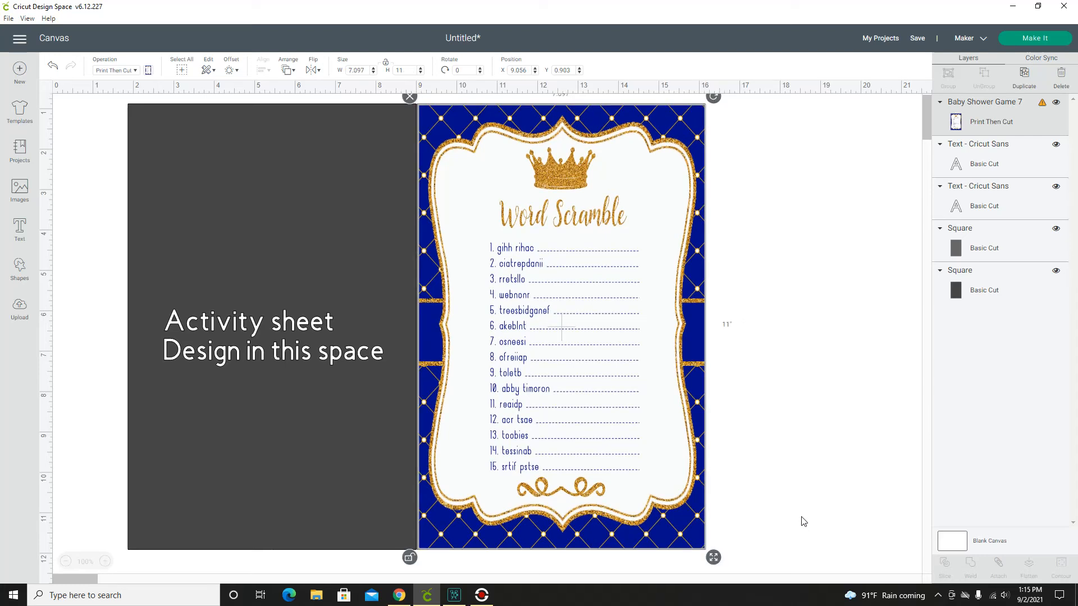
Start a new image upload, search Downloads for "gam" and open the file baby shower game 2.
click(19, 312)
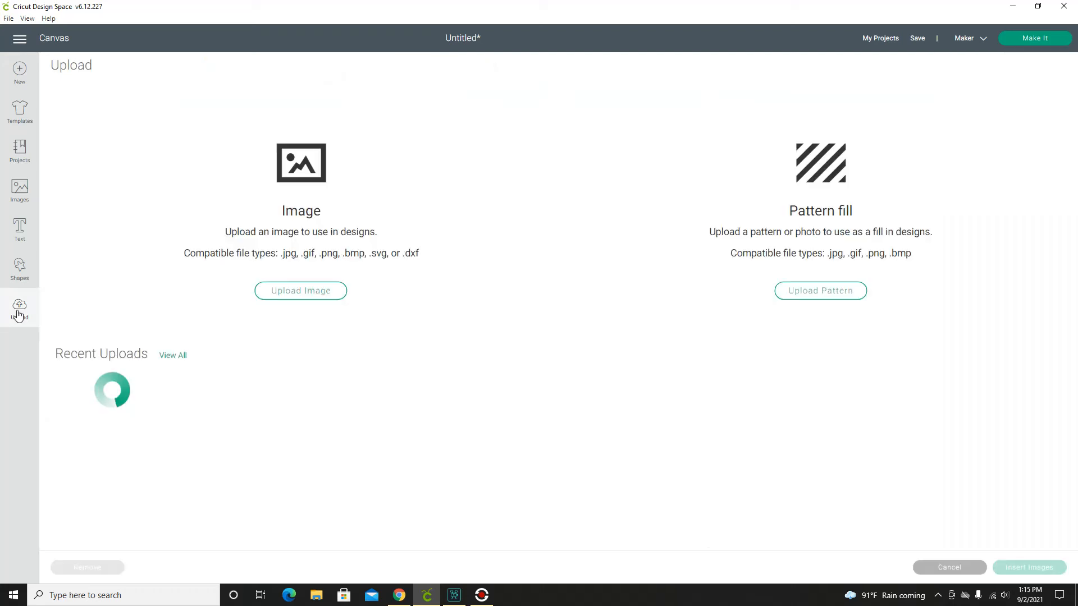
click(312, 293)
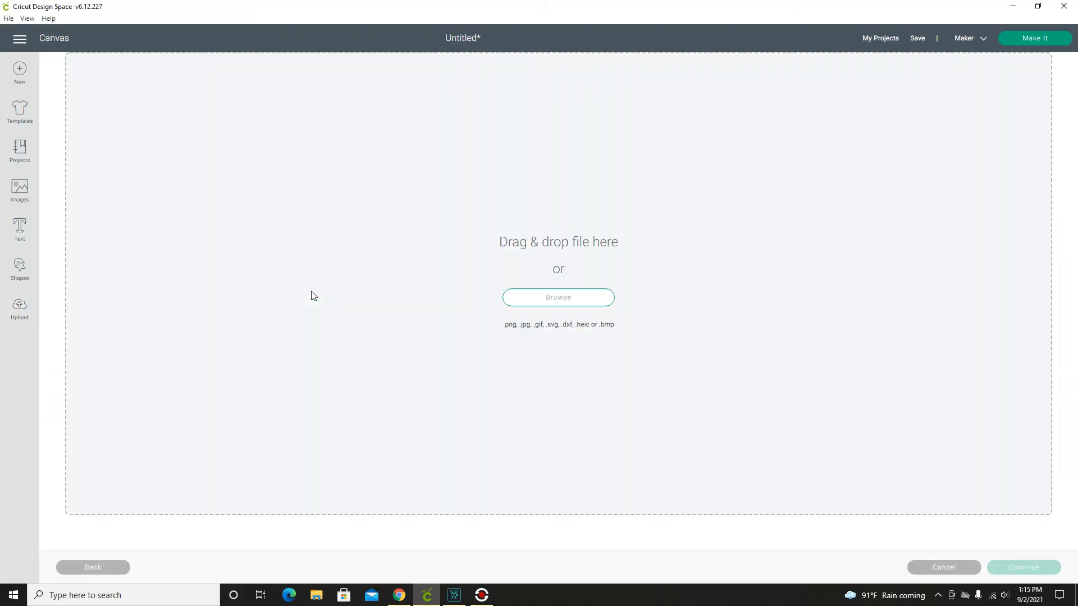
click(567, 306)
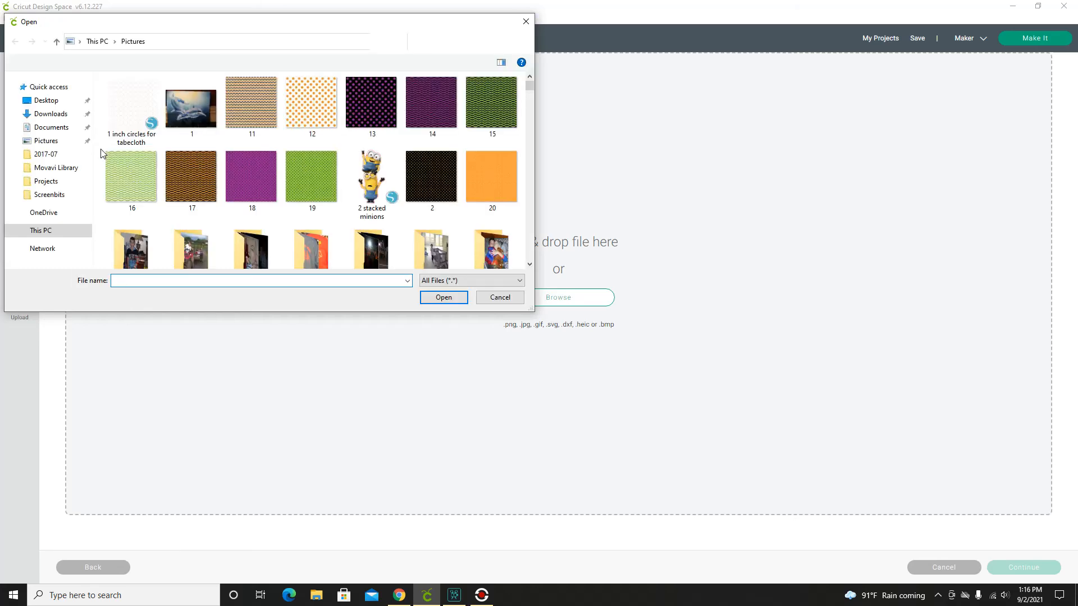
click(62, 118)
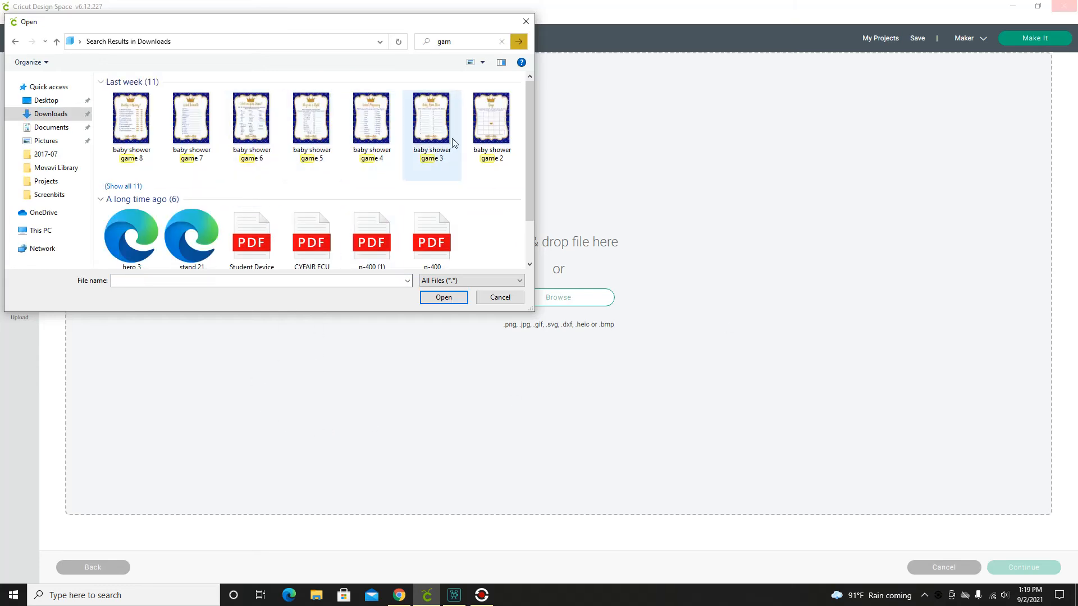
click(483, 140)
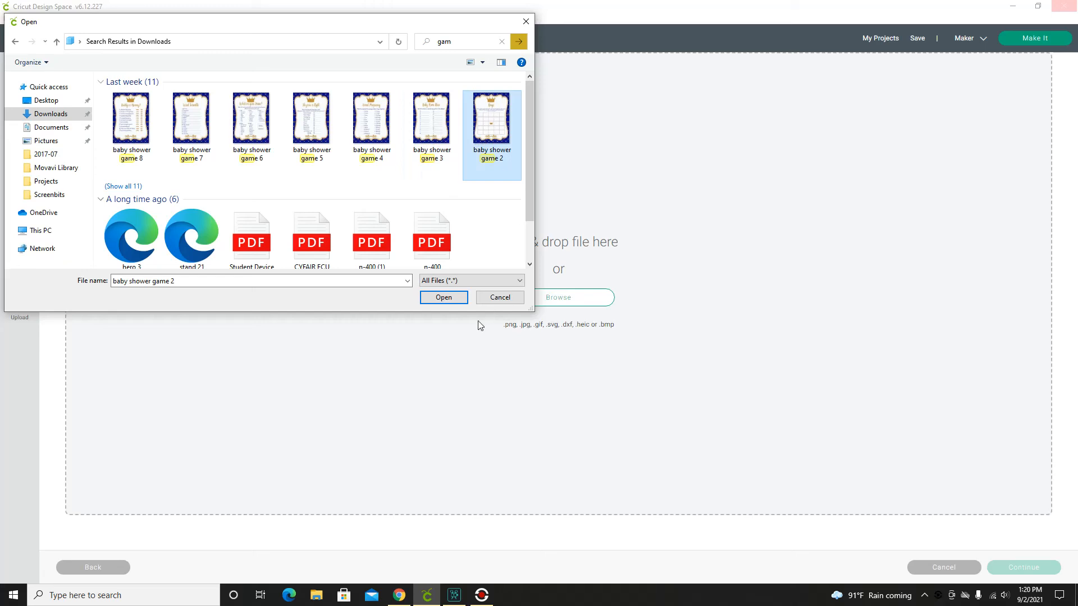
click(456, 302)
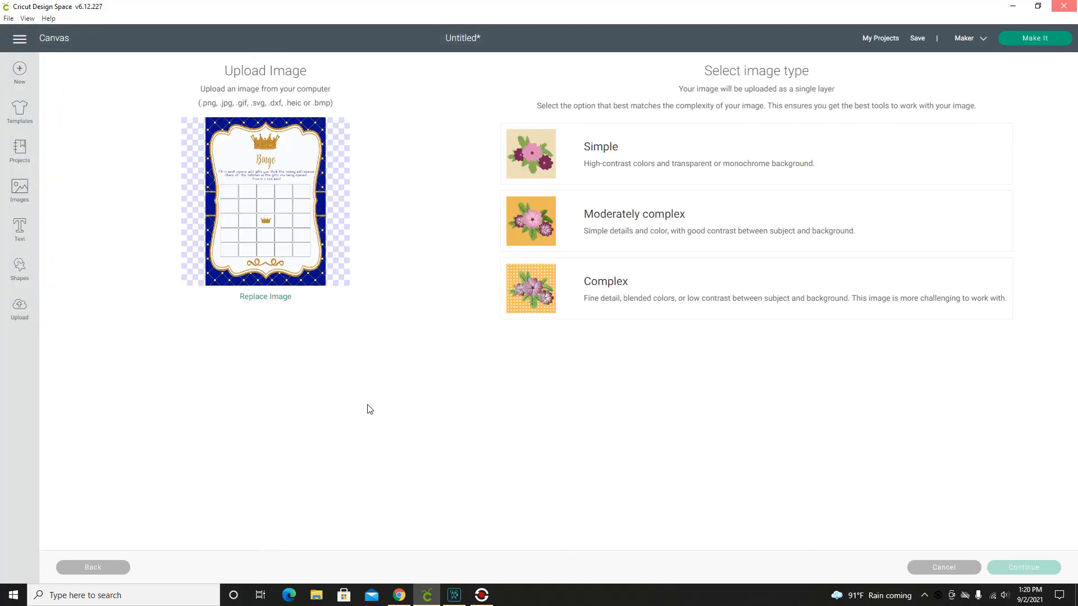
Upload the Bingo image as a Complex, Print Then Cut image without erasing any of its background.
click(618, 289)
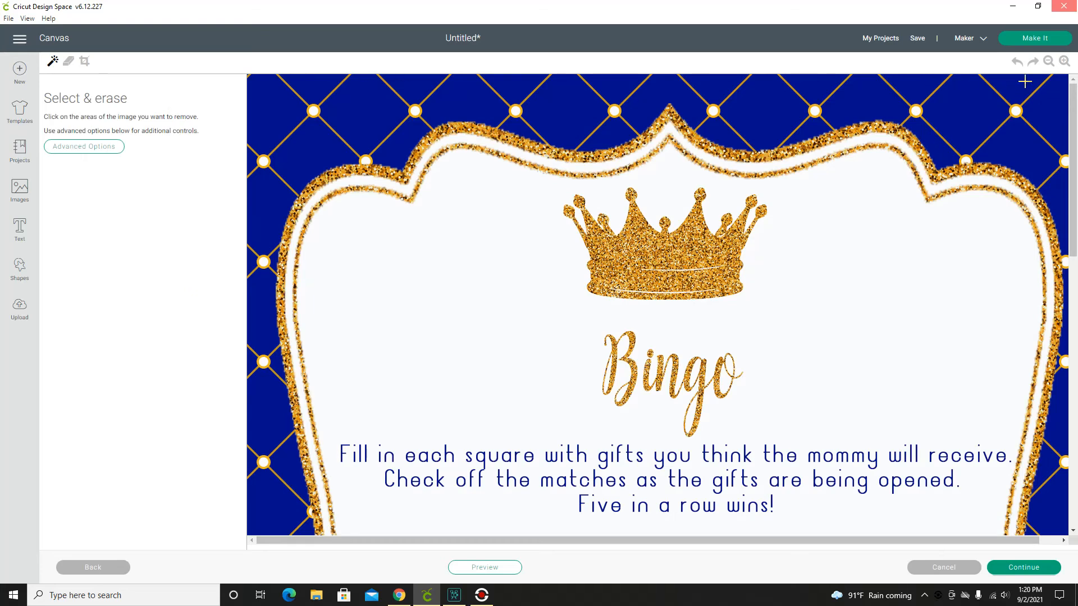
click(1047, 62)
click(1047, 62)
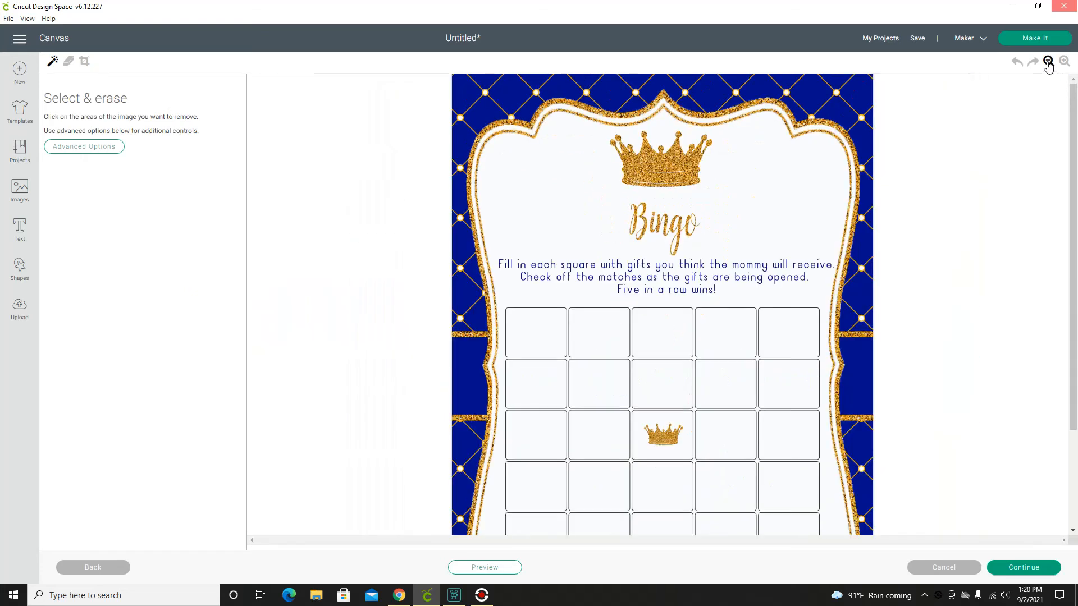
click(1047, 62)
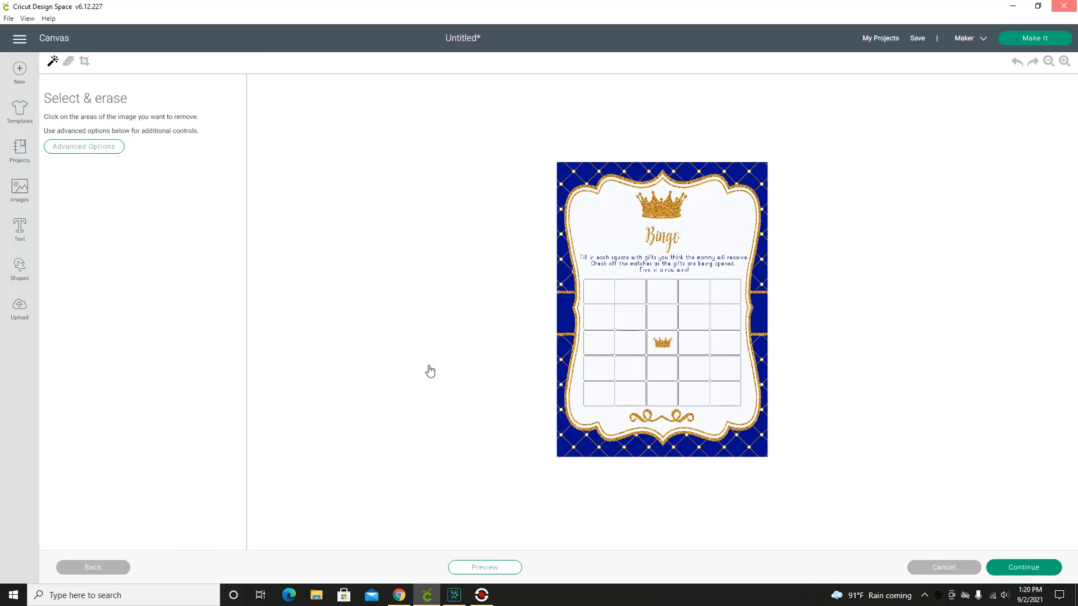
click(644, 360)
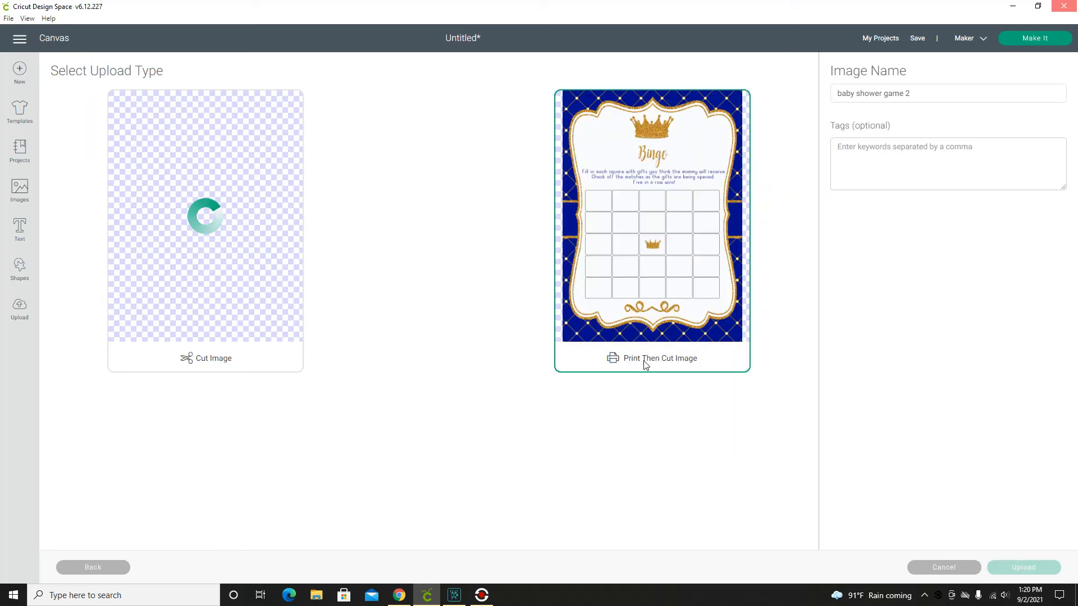
click(1020, 572)
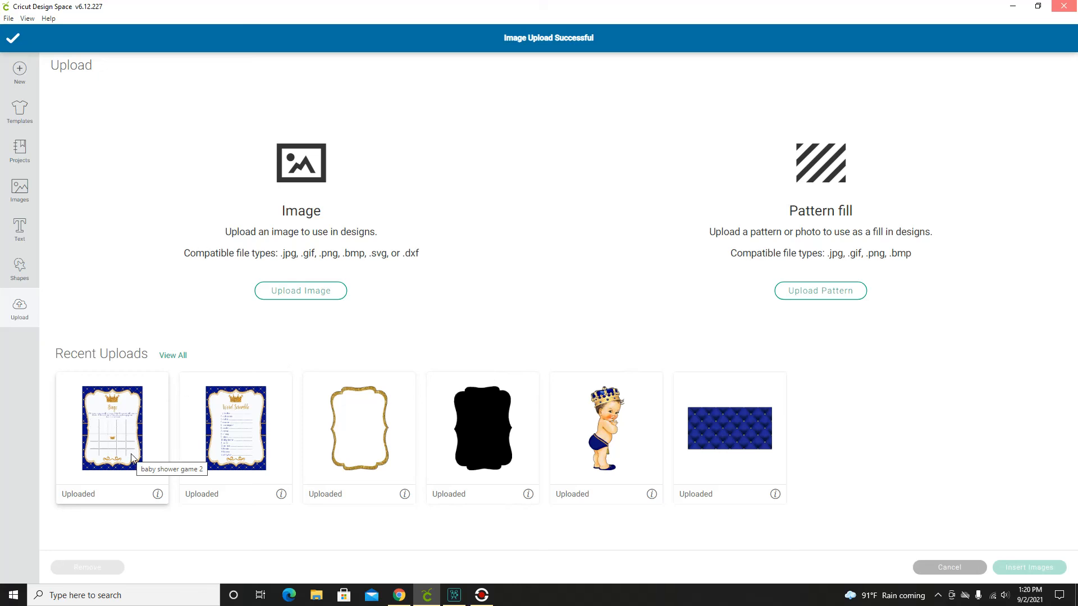
Insert the uploaded Bingo image on the canvas and shrink it proportionally to about 7.28 × 10.19 in.
click(130, 455)
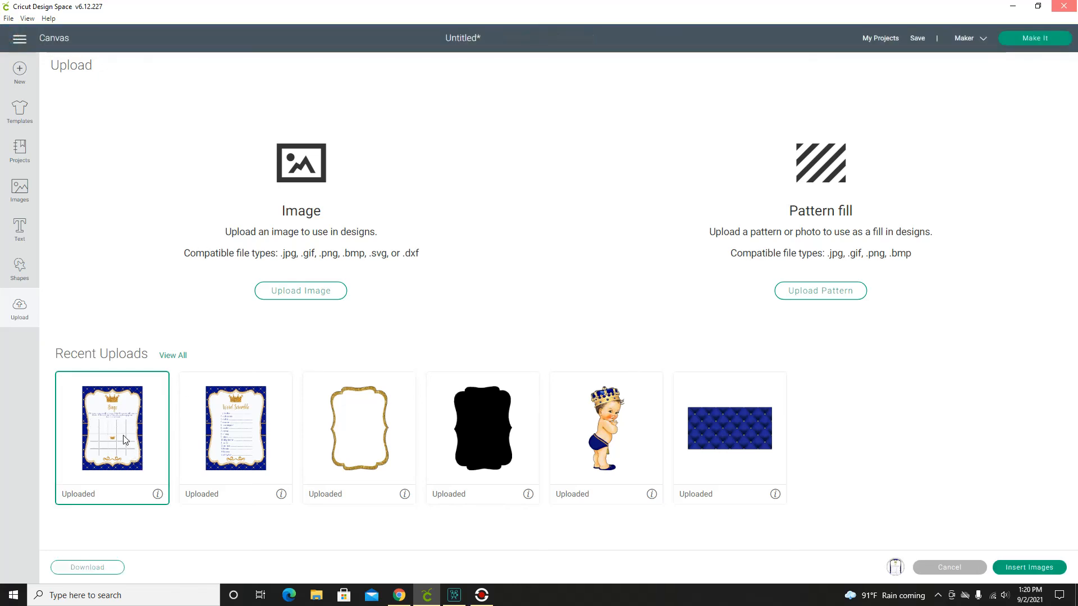
click(1021, 568)
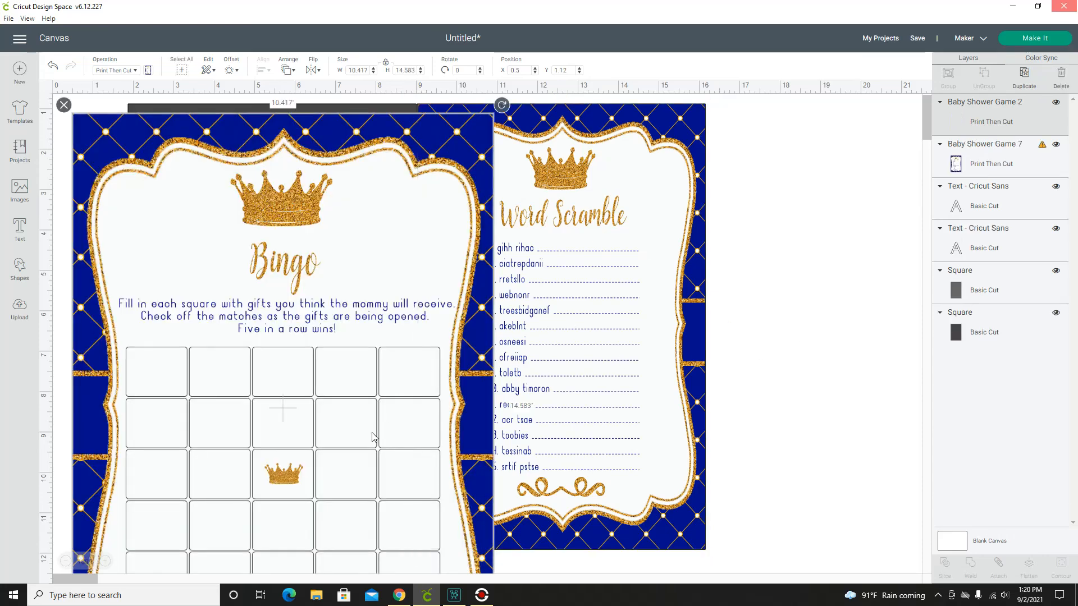
drag(373, 435, 344, 185)
drag(355, 229, 366, 297)
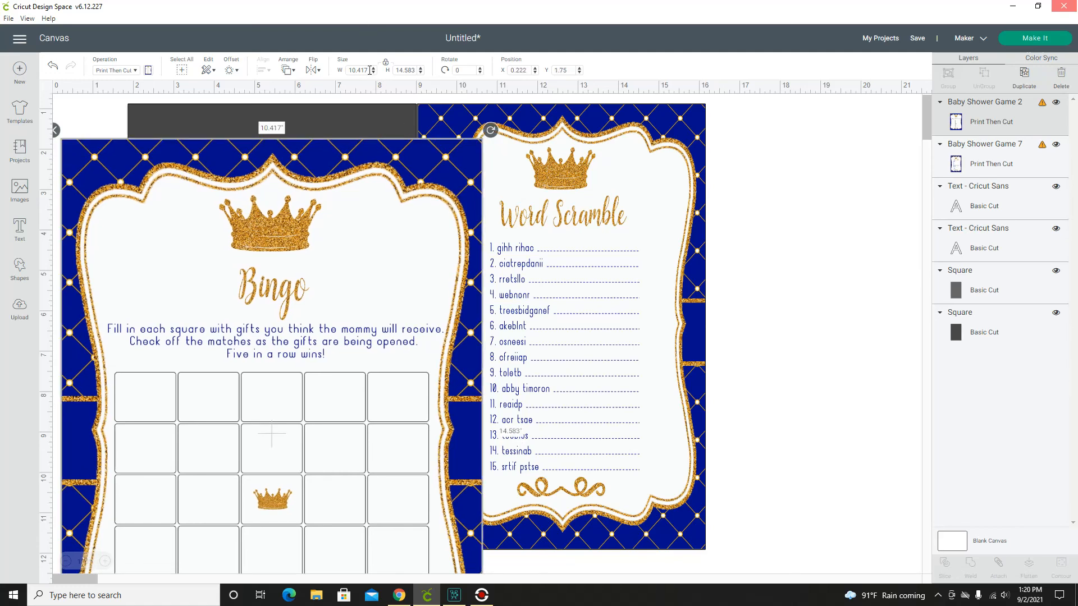
mouse_move(927, 135)
mouse_down()
mouse_move(927, 197)
mouse_move(928, 143)
mouse_up()
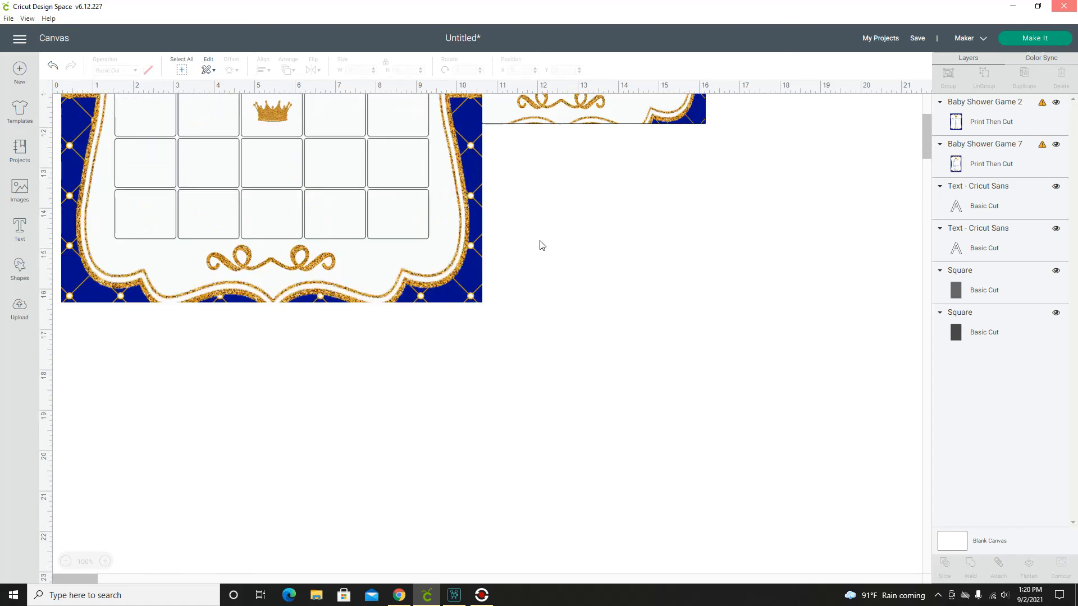
click(475, 300)
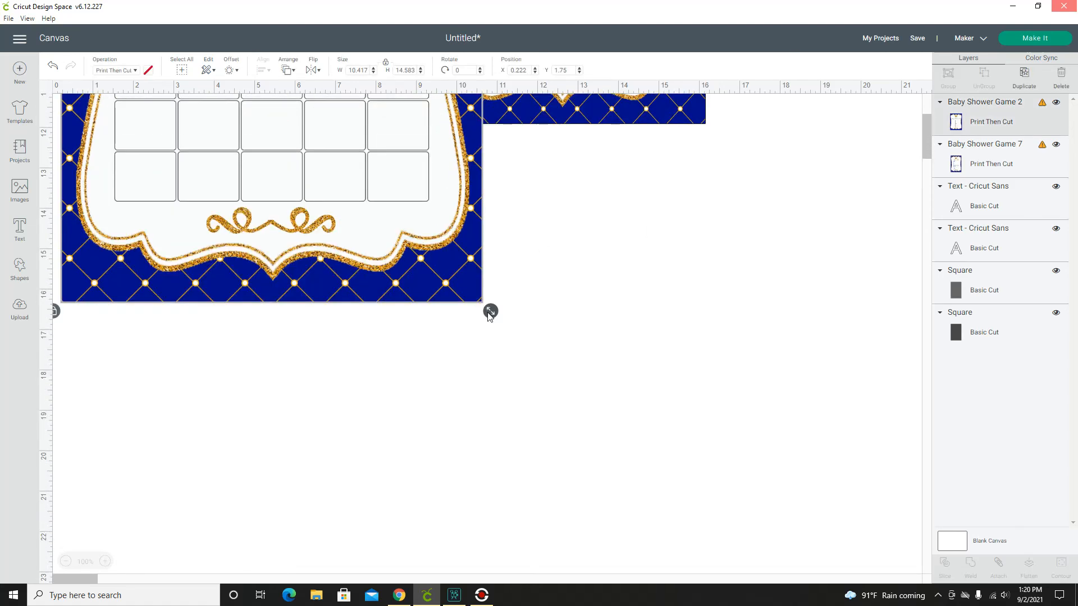
drag(488, 316, 336, 132)
mouse_move(928, 140)
mouse_down()
mouse_move(929, 107)
mouse_move(928, 125)
mouse_up()
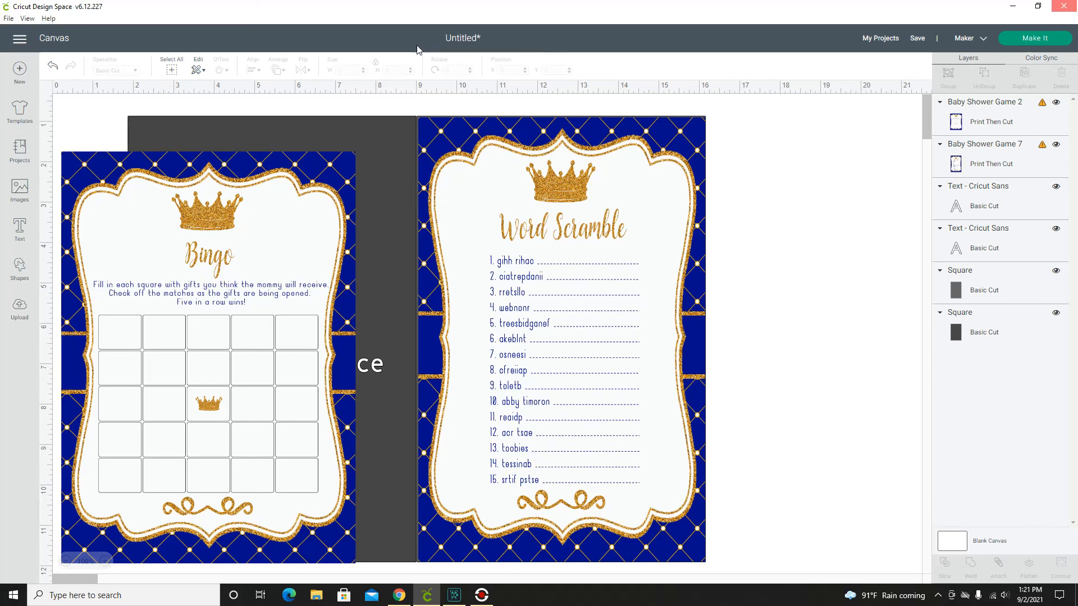
Move the Bingo image over the dark gray panel and stretch it to about 7.12 × 11.01 in to cover the panel.
click(291, 264)
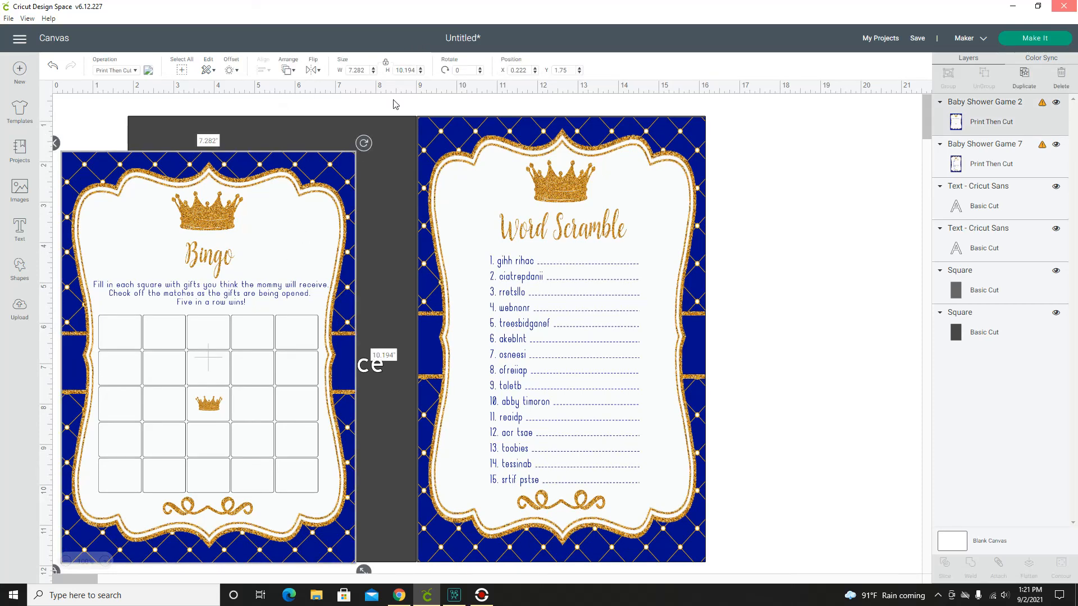
drag(295, 276, 343, 265)
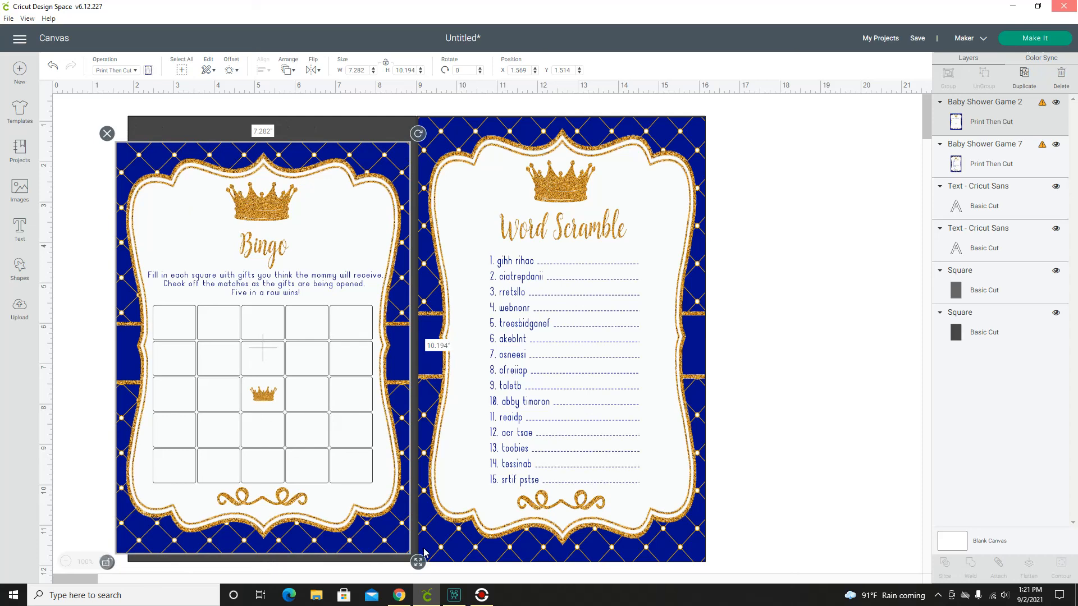
drag(417, 562, 410, 564)
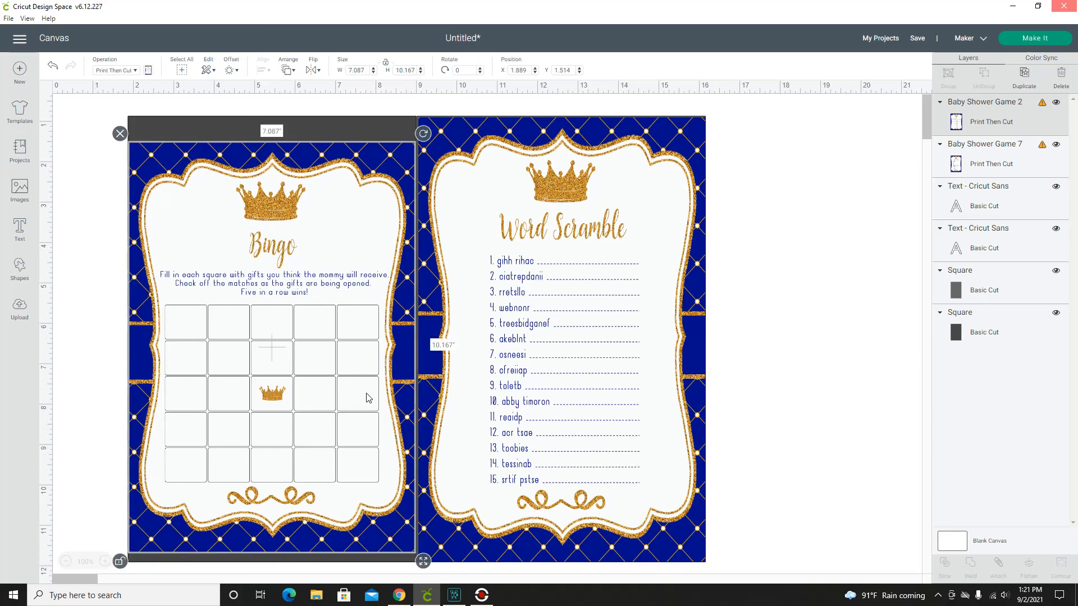
drag(425, 562, 426, 563)
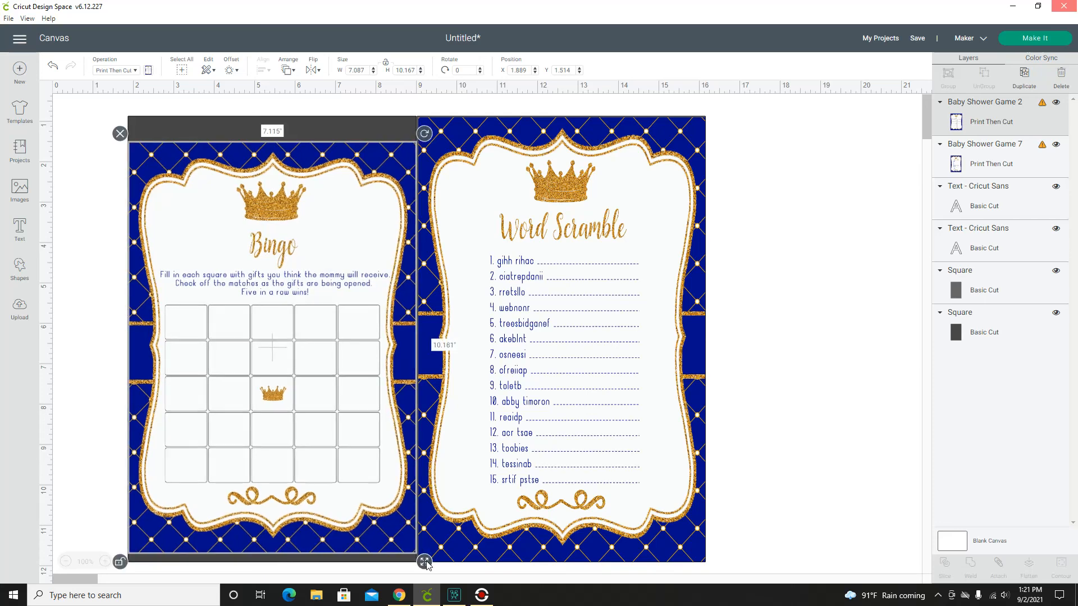
drag(356, 469, 354, 441)
drag(422, 541, 423, 577)
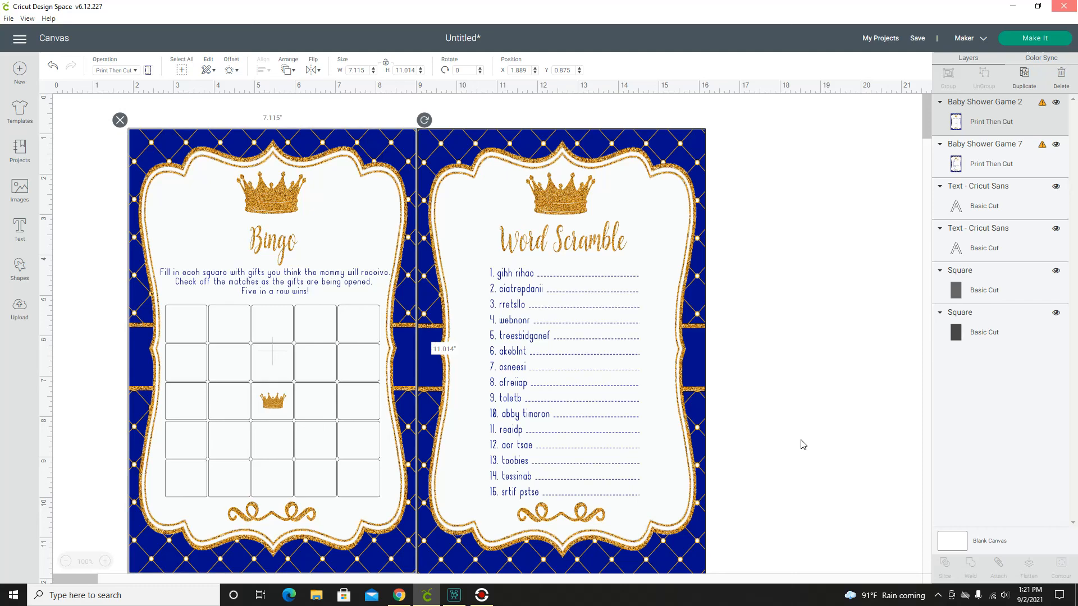
scroll(803, 445, down, 2)
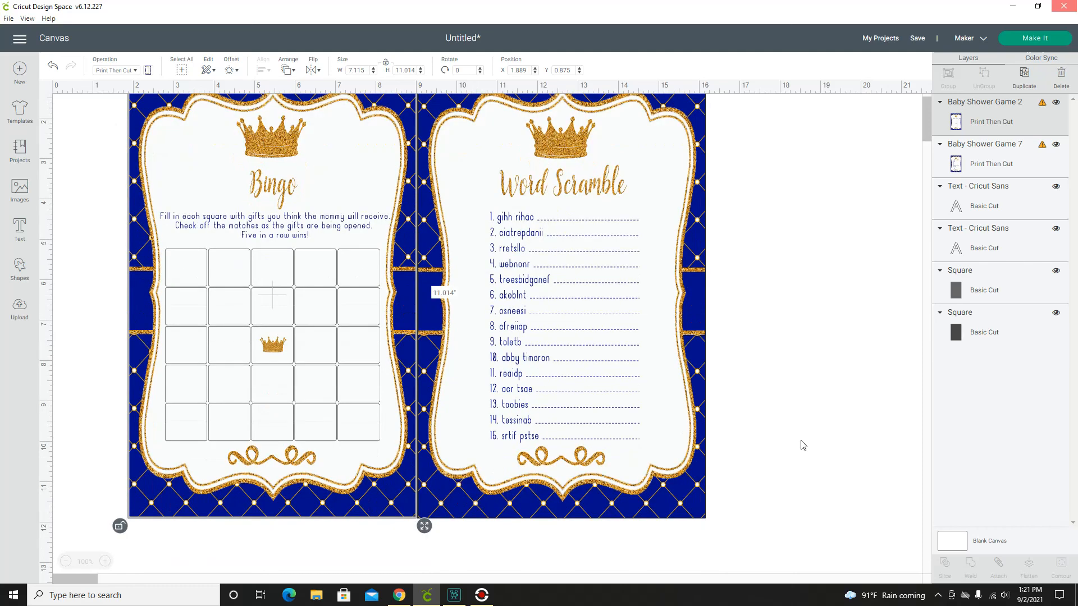
scroll(803, 445, up, 3)
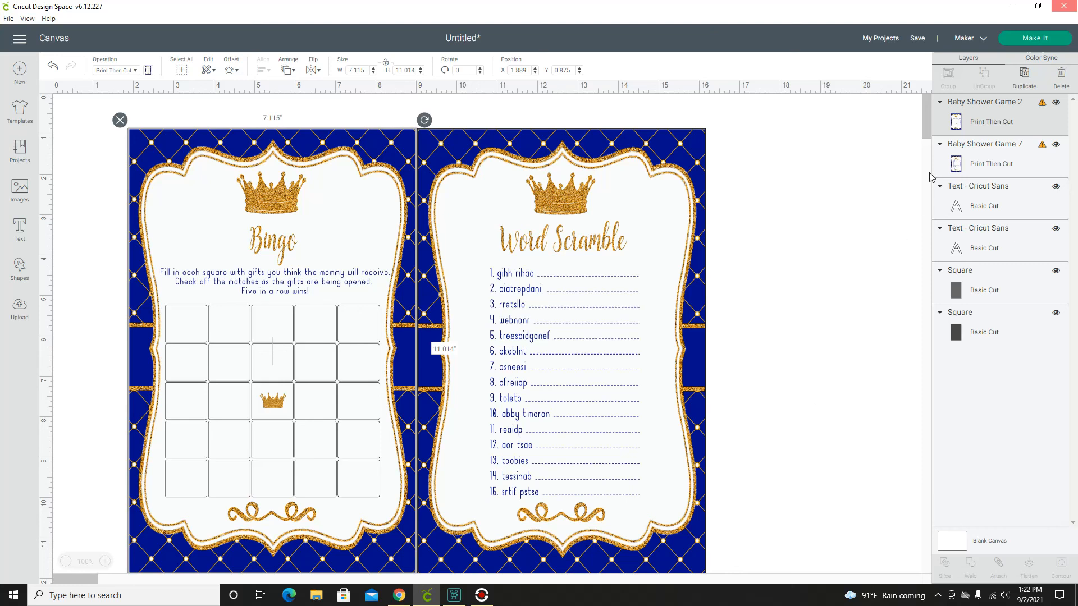
click(924, 133)
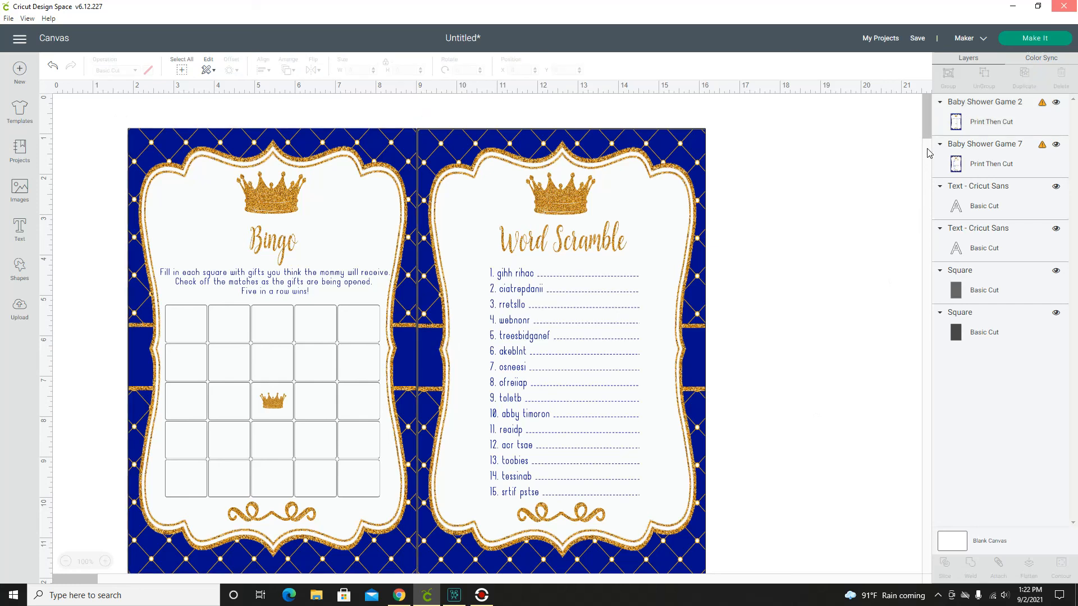
click(926, 156)
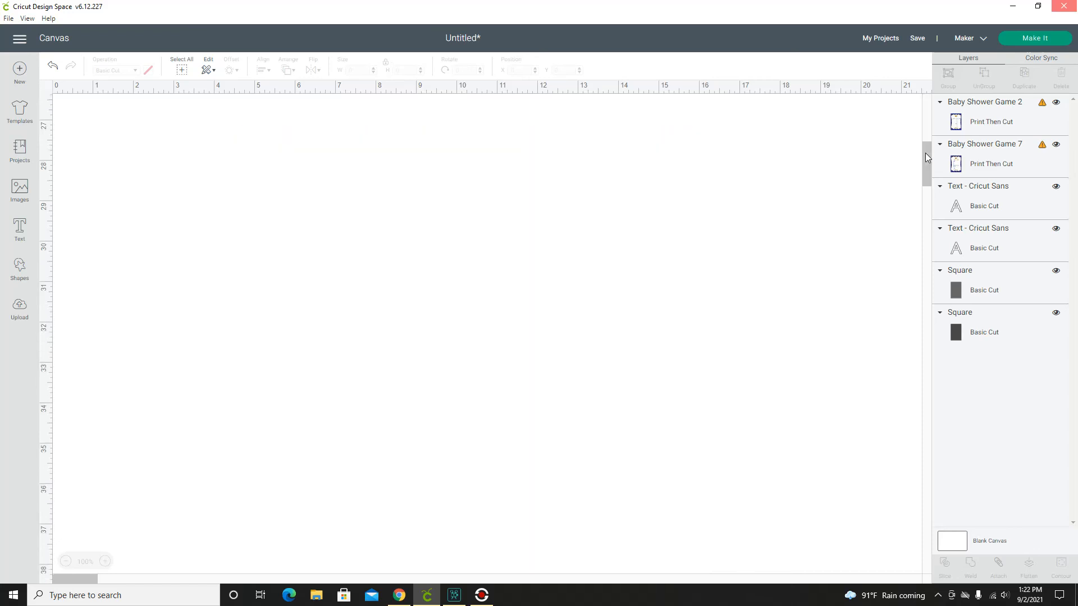
click(929, 109)
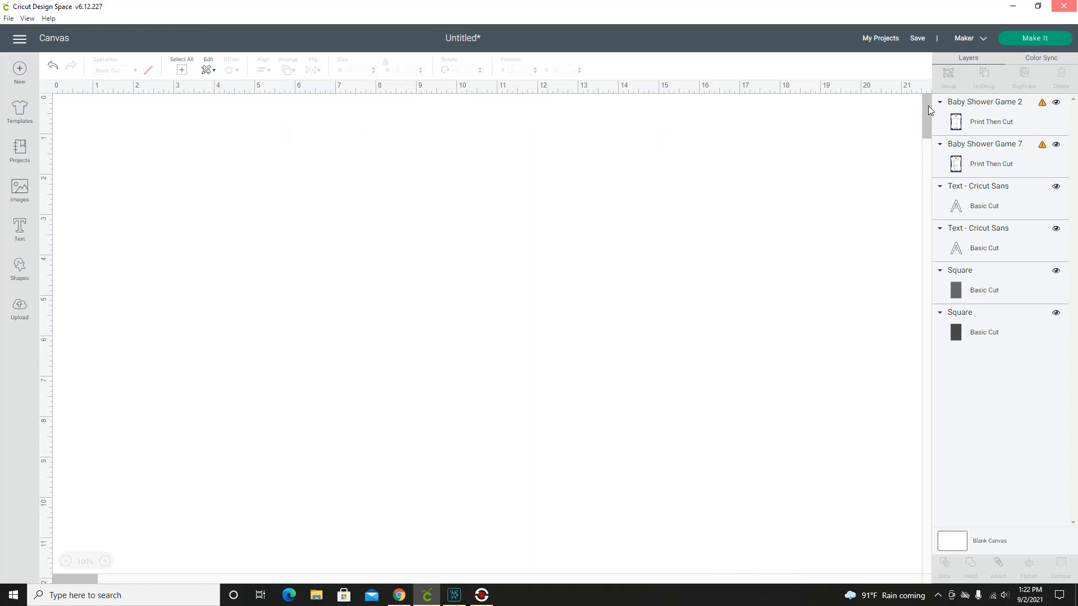
drag(930, 112, 928, 124)
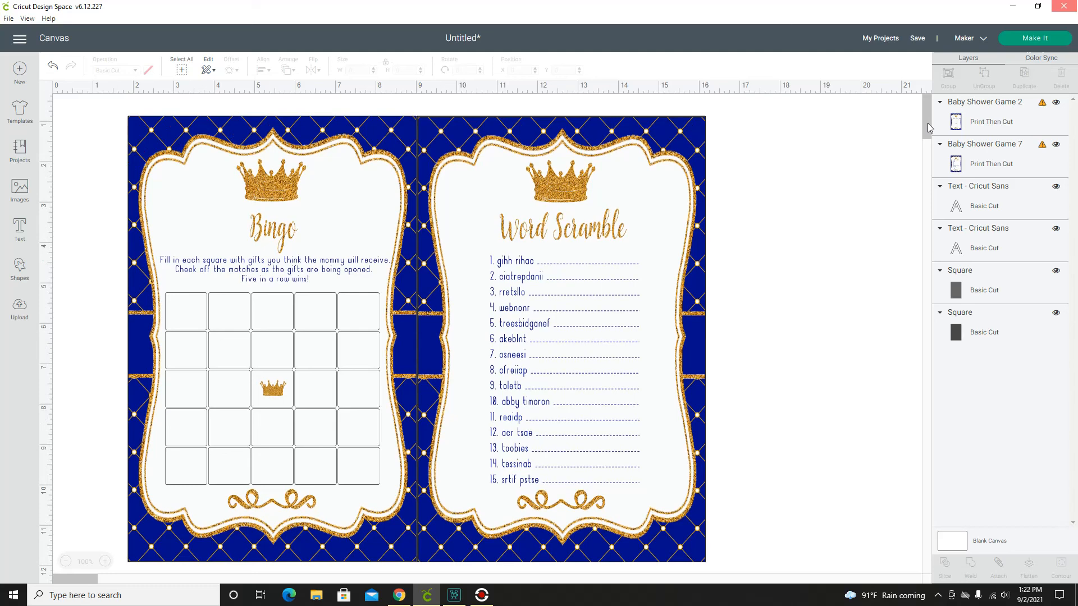